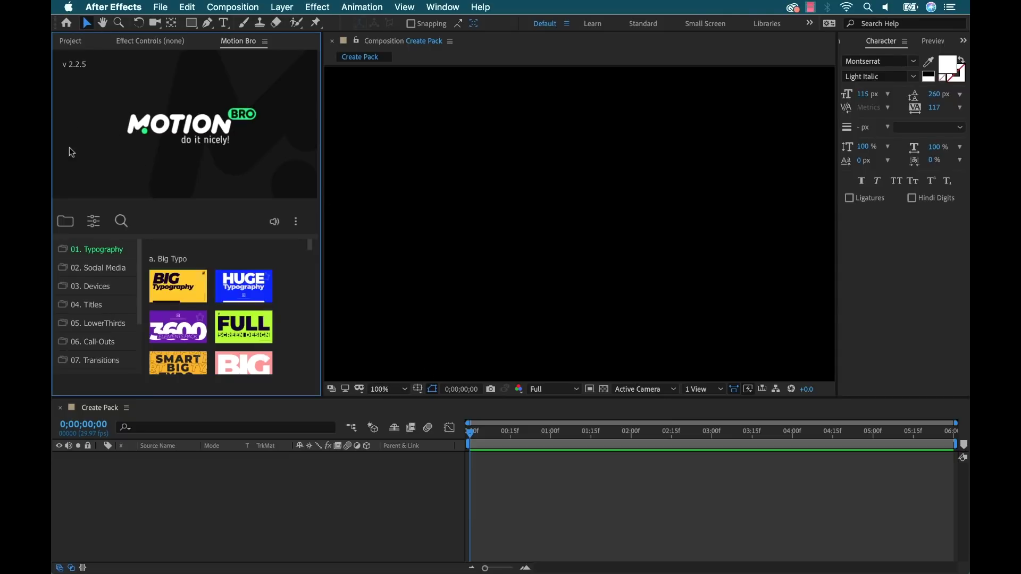
Step: Expand 01. Typography in the maximized Motion Bro library and locate the WATCH NEXT preset
{"action": "key", "text": "grave"}
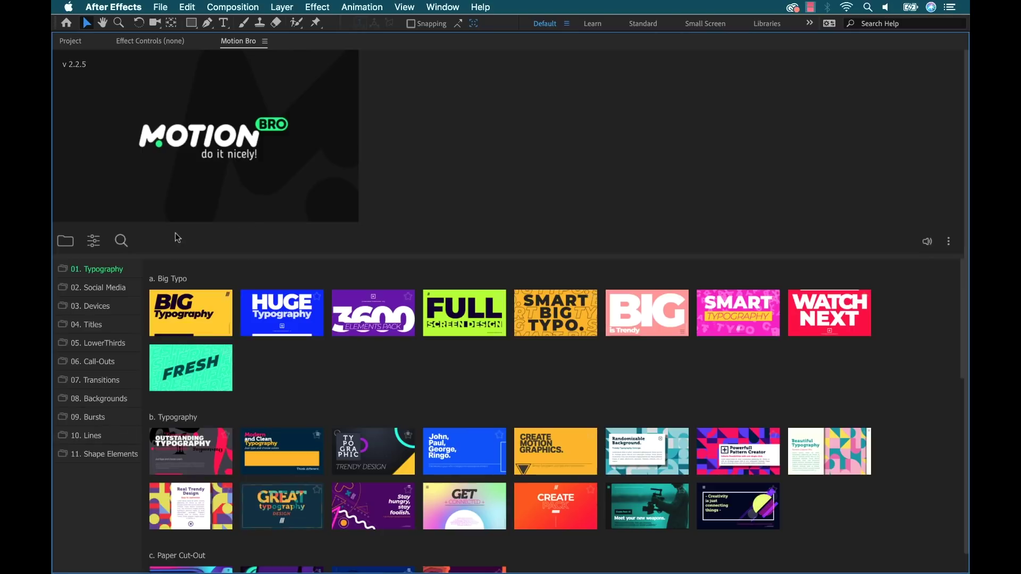
{"action": "left_click", "coordinate": [99, 269]}
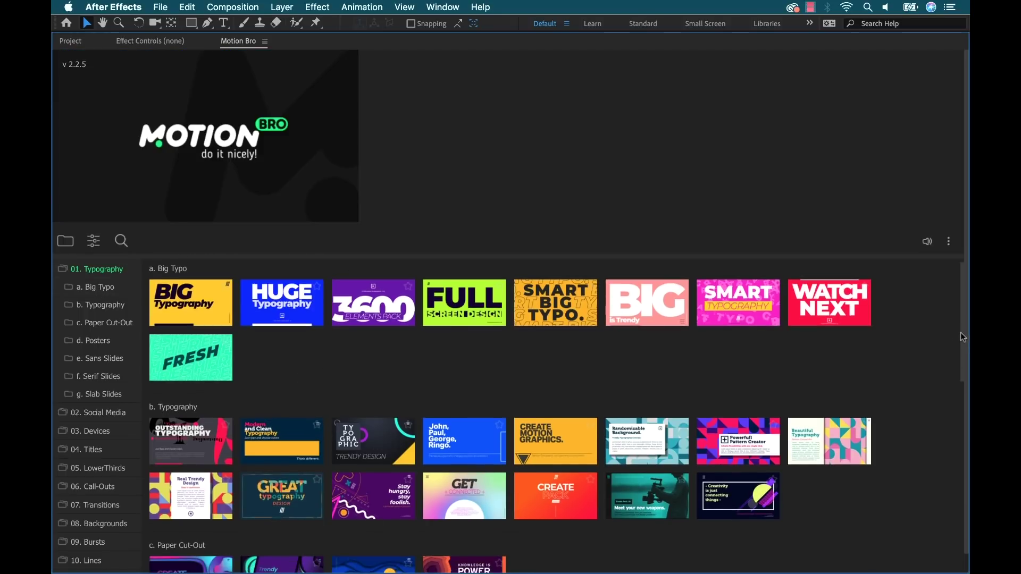
{"action": "mouse_move", "coordinate": [547, 316]}
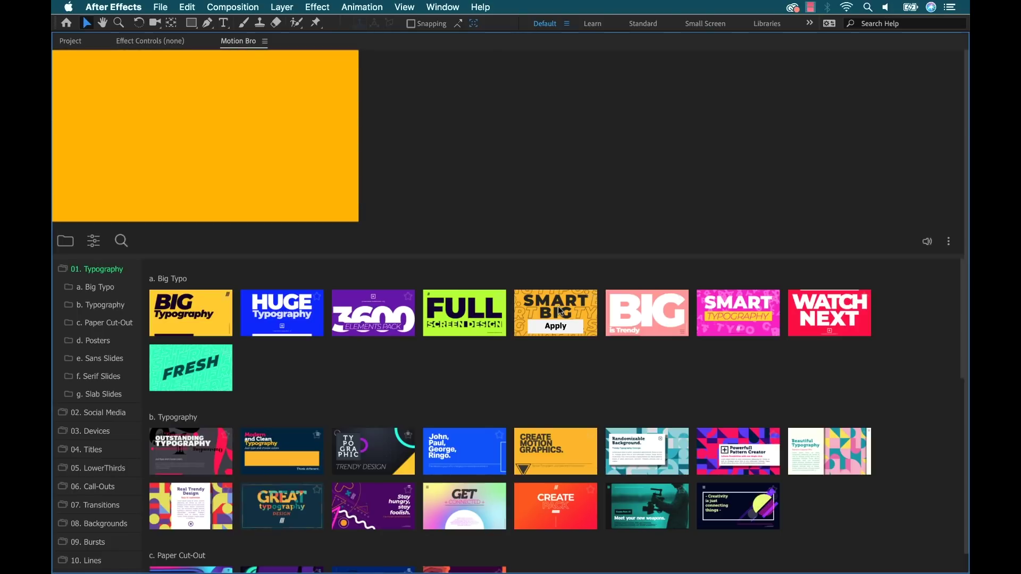
{"action": "mouse_move", "coordinate": [814, 320]}
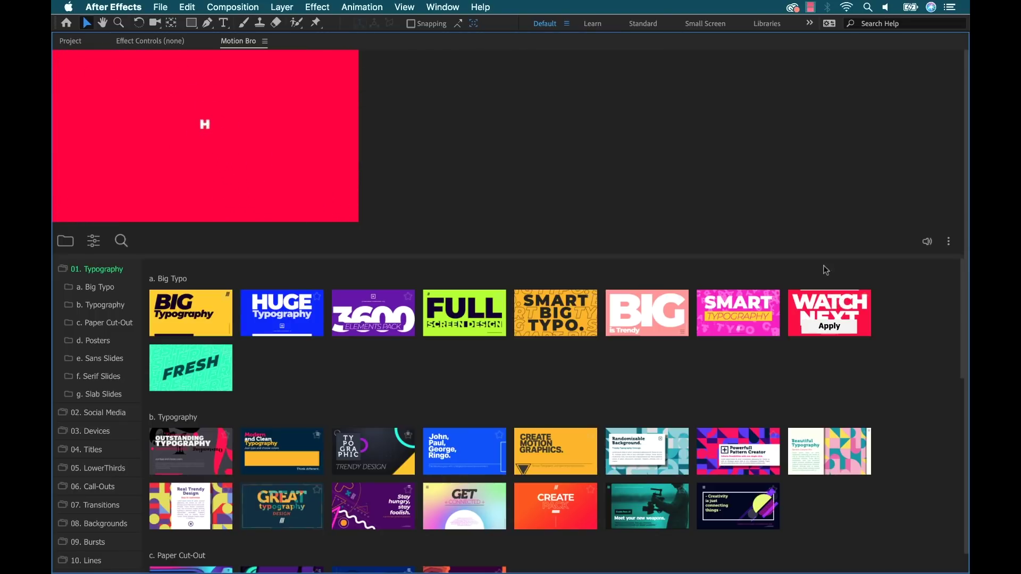
{"action": "key", "text": "grave"}
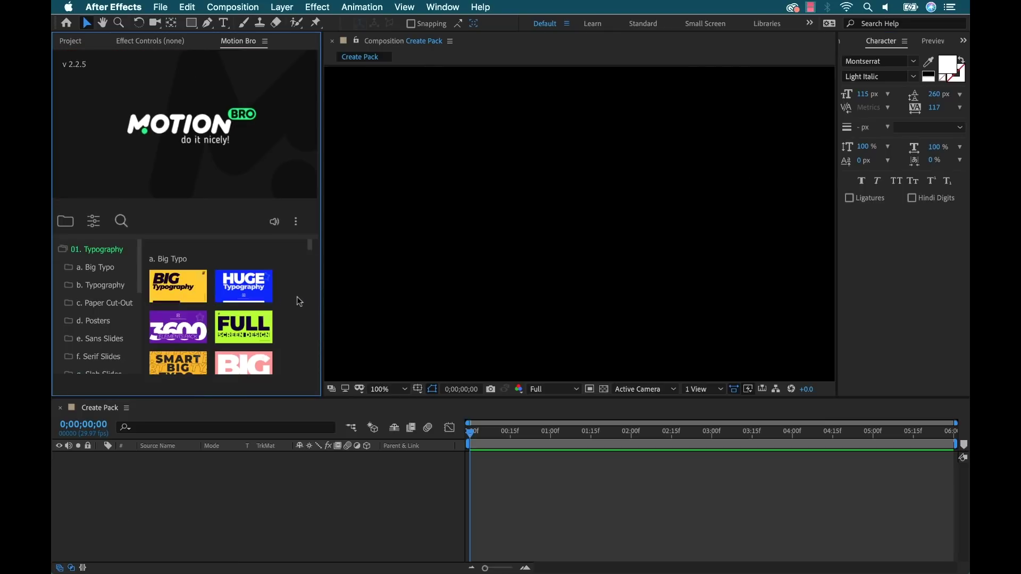
{"action": "scroll", "coordinate": [311, 258], "scroll_direction": "down", "scroll_amount": 3}
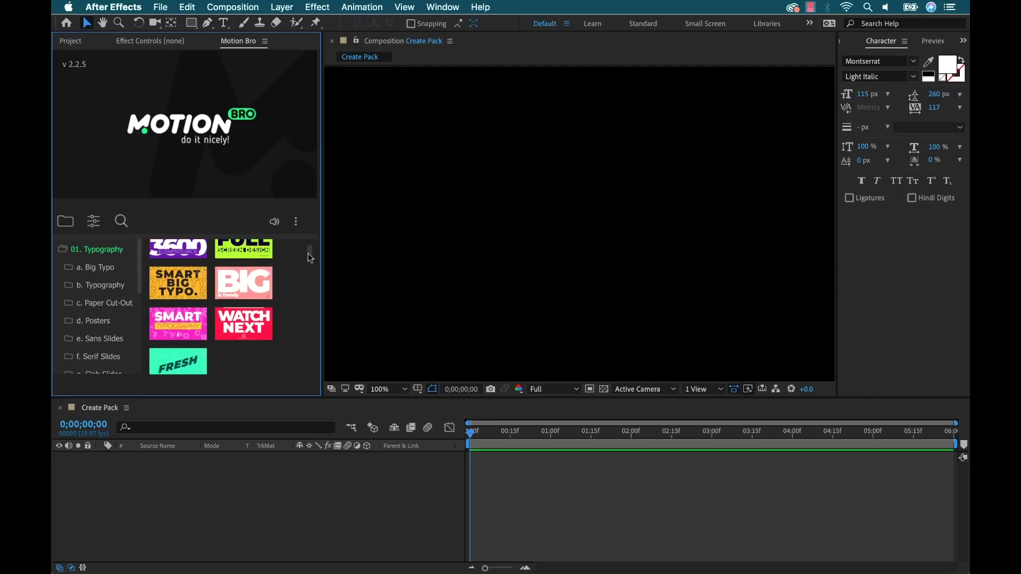
{"action": "mouse_move", "coordinate": [249, 322]}
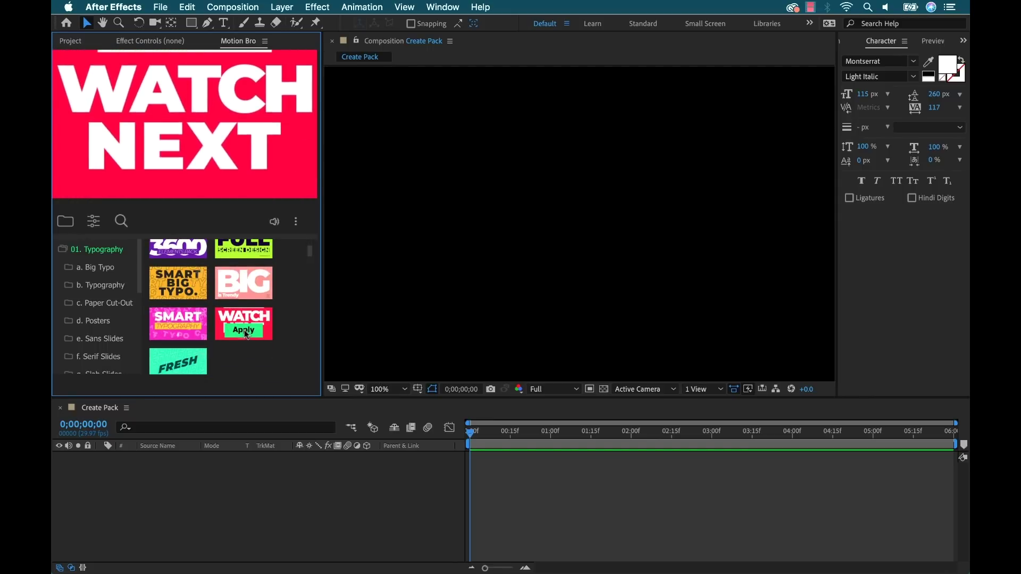
Step: Apply the WATCH NEXT preset, scrub it, and shift the layer's In marker earlier
{"action": "left_click", "coordinate": [243, 332]}
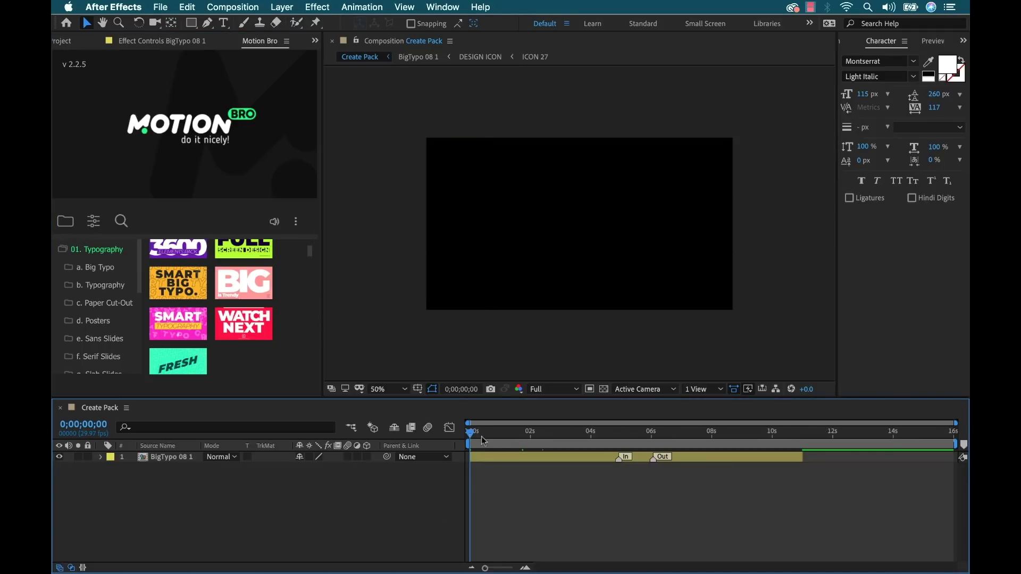
{"action": "left_click_drag", "start_coordinate": [473, 436], "coordinate": [773, 436]}
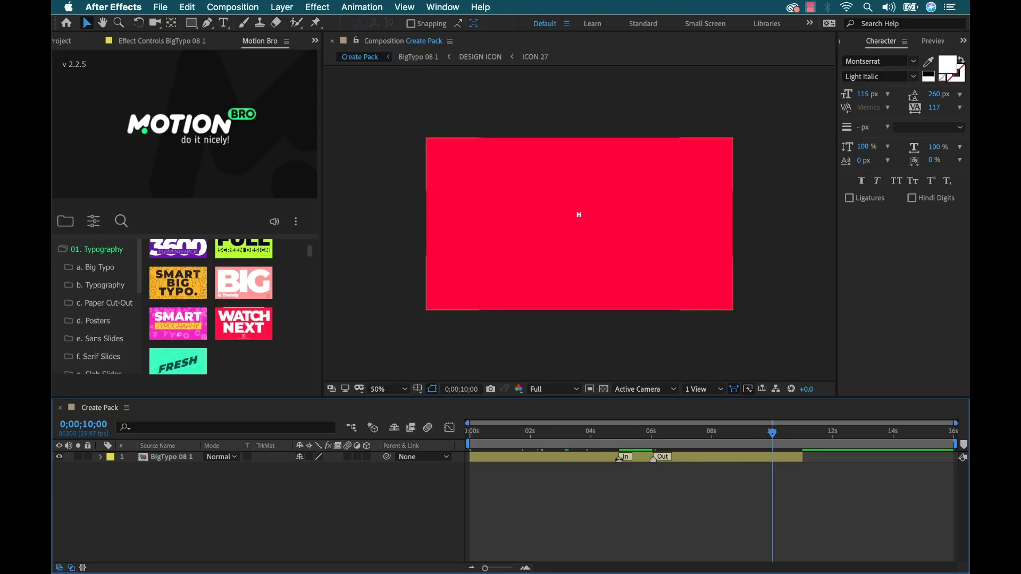
{"action": "left_click_drag", "start_coordinate": [618, 459], "coordinate": [560, 459]}
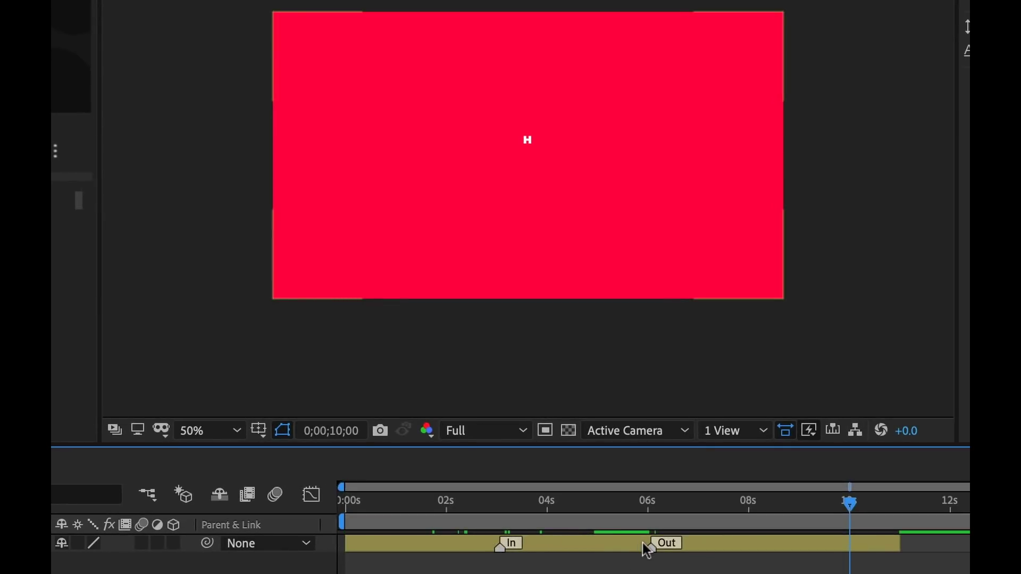
{"action": "left_click_drag", "start_coordinate": [648, 551], "coordinate": [667, 551]}
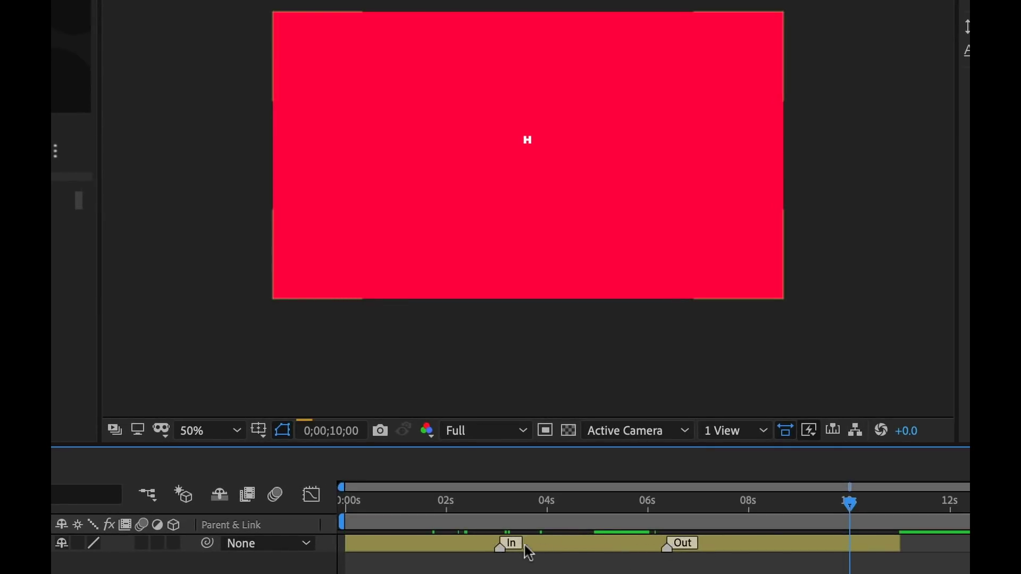
{"action": "left_click_drag", "start_coordinate": [500, 554], "coordinate": [450, 569]}
Step: Move the Out marker to about 4 seconds, trim the layer to about 6 seconds, and preview
{"action": "mouse_move", "coordinate": [428, 511]}
{"action": "left_mouse_down"}
{"action": "mouse_move", "coordinate": [348, 503]}
{"action": "mouse_move", "coordinate": [444, 504]}
{"action": "left_mouse_up"}
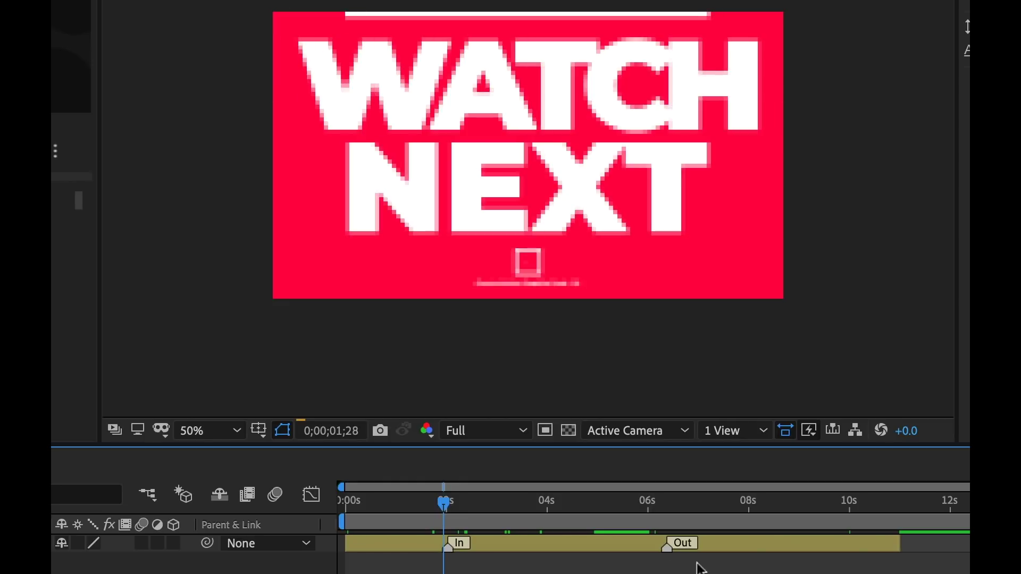
{"action": "left_click_drag", "start_coordinate": [665, 548], "coordinate": [540, 547]}
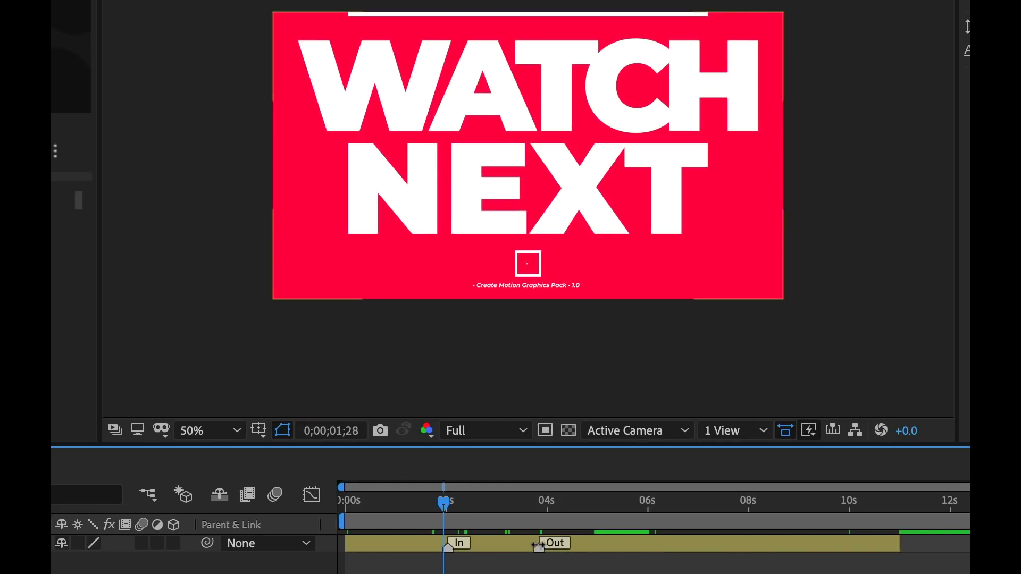
{"action": "left_click_drag", "start_coordinate": [899, 541], "coordinate": [650, 542]}
{"action": "left_click", "coordinate": [508, 502]}
{"action": "left_click_drag", "start_coordinate": [510, 503], "coordinate": [647, 501]}
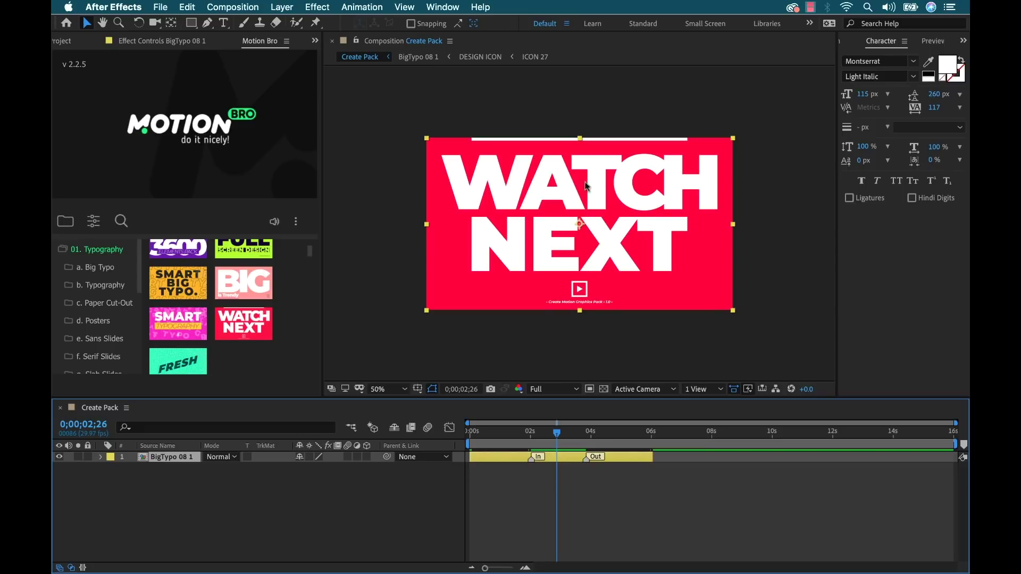
{"action": "left_click", "coordinate": [171, 484]}
Step: Open the BigTypo 08 1 precomp and go to about 6 seconds where the titles show
{"action": "left_click", "coordinate": [165, 461]}
{"action": "left_click", "coordinate": [156, 40]}
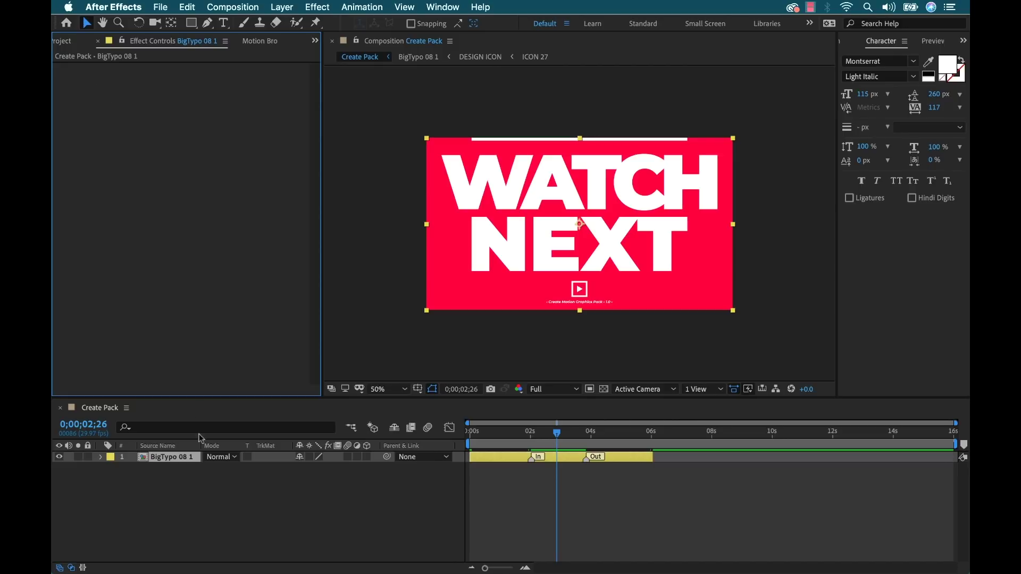
{"action": "double_click", "coordinate": [144, 458]}
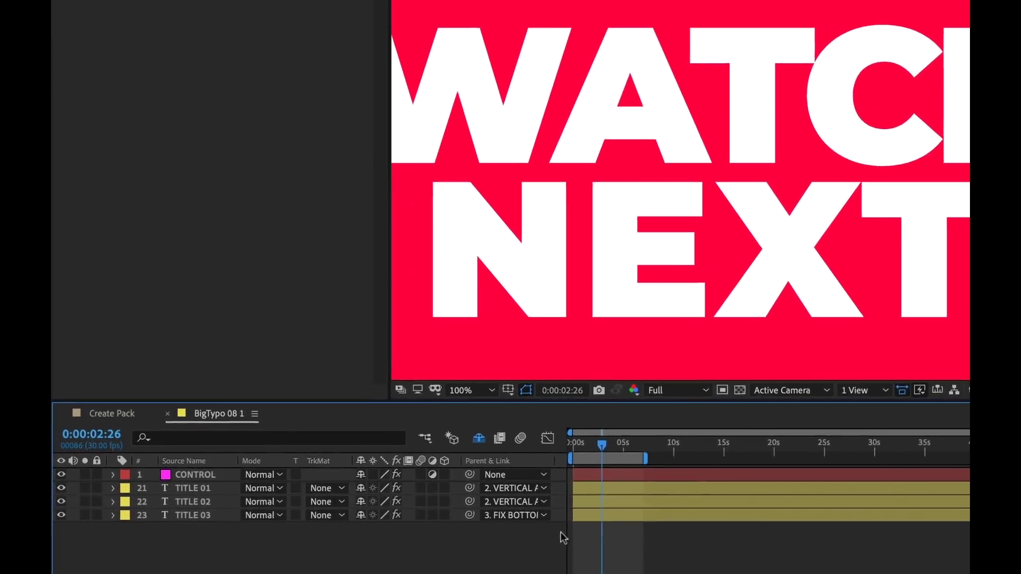
{"action": "key", "text": "comma"}
{"action": "left_click", "coordinate": [630, 446]}
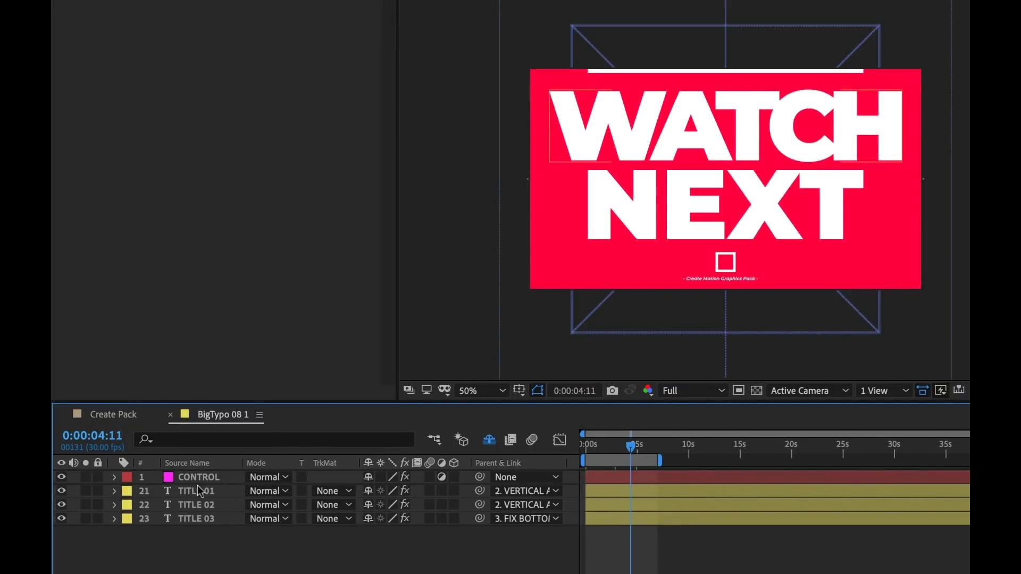
{"action": "left_click_drag", "start_coordinate": [629, 447], "coordinate": [649, 448]}
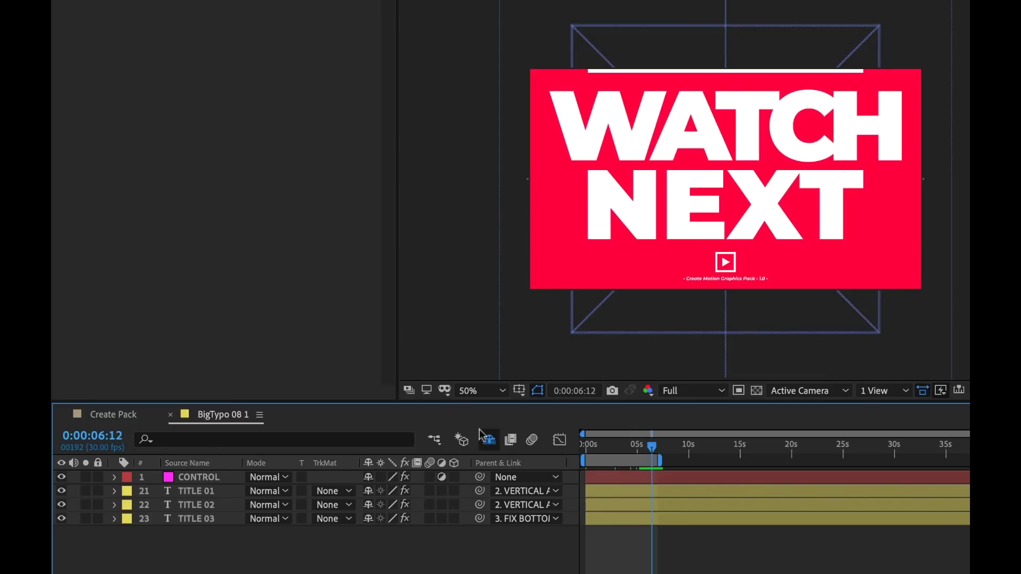
Step: Retype the title words WATCH NEXT as TUESDAY TOOLS
{"action": "left_click", "coordinate": [193, 489]}
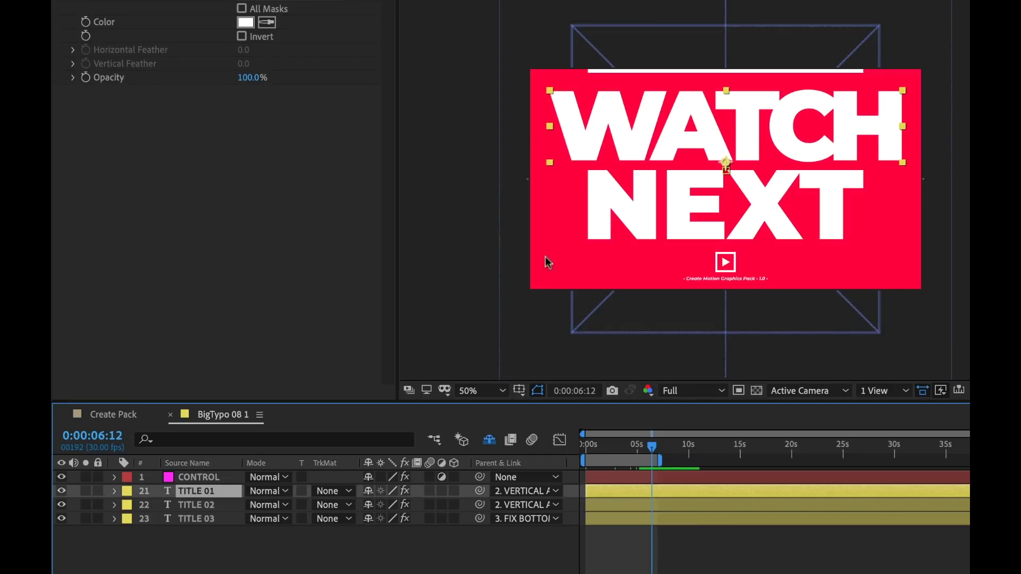
{"action": "double_click", "coordinate": [207, 493]}
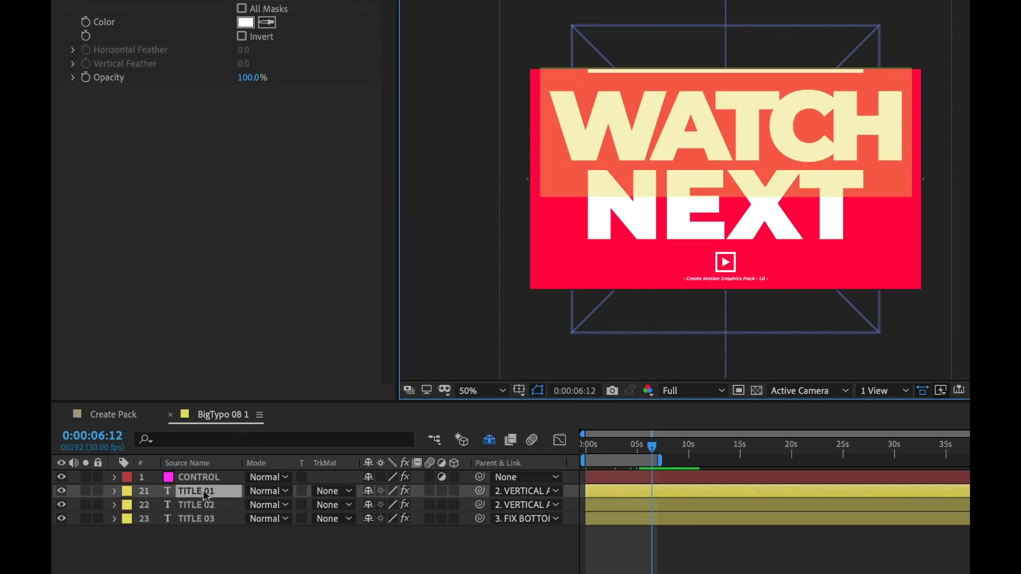
{"action": "type", "text": "TUESDAY"}
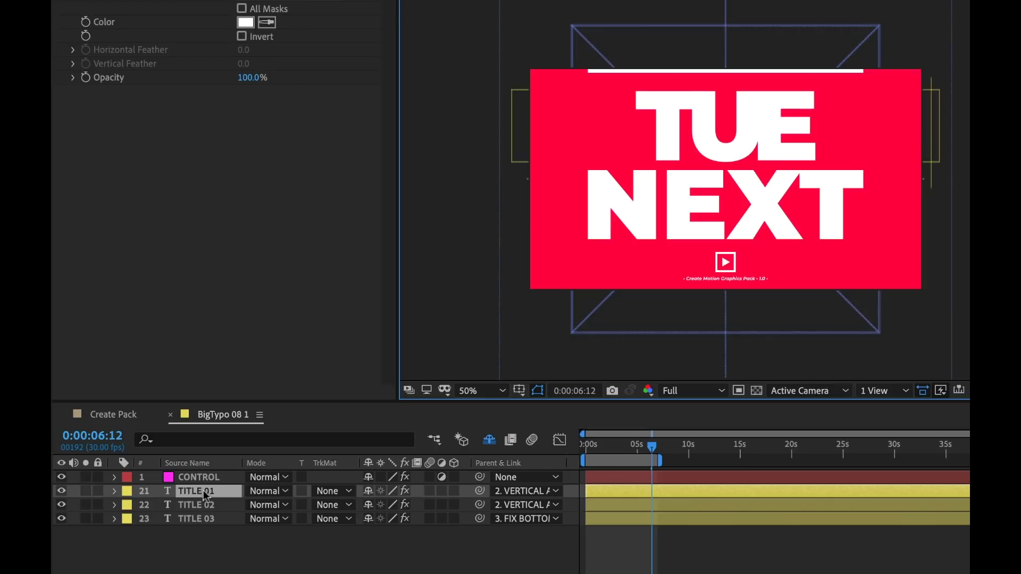
{"action": "double_click", "coordinate": [206, 505]}
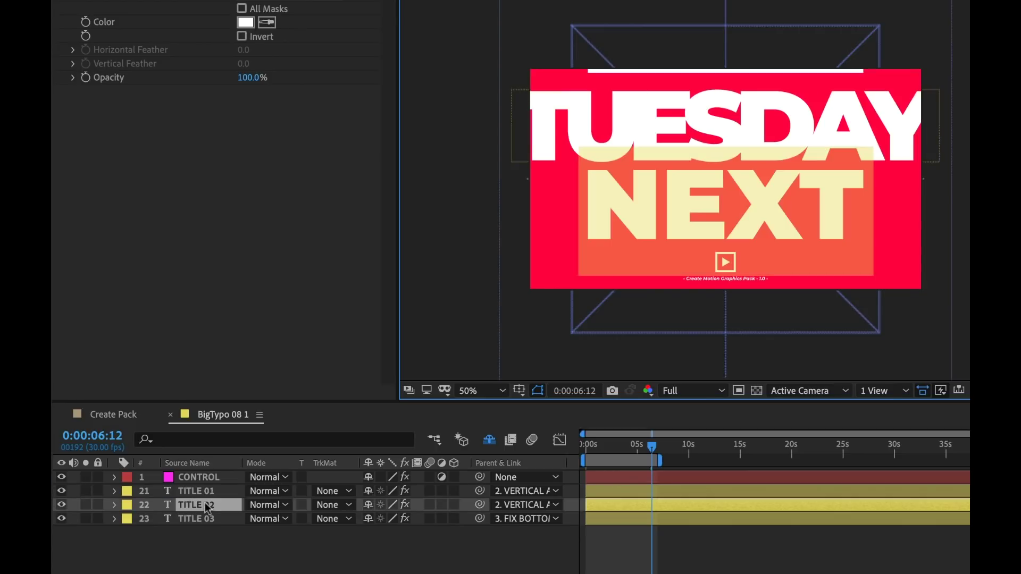
{"action": "type", "text": "TOOLS"}
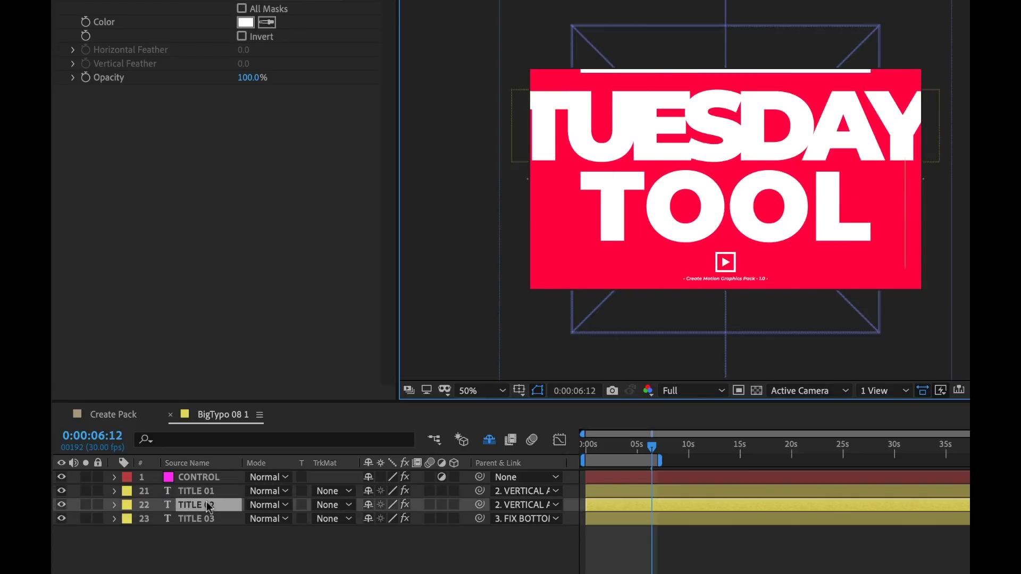
Step: Hide the TITLE 03 caption layer, refresh the viewer, and scrub to preview the card
{"action": "double_click", "coordinate": [211, 519]}
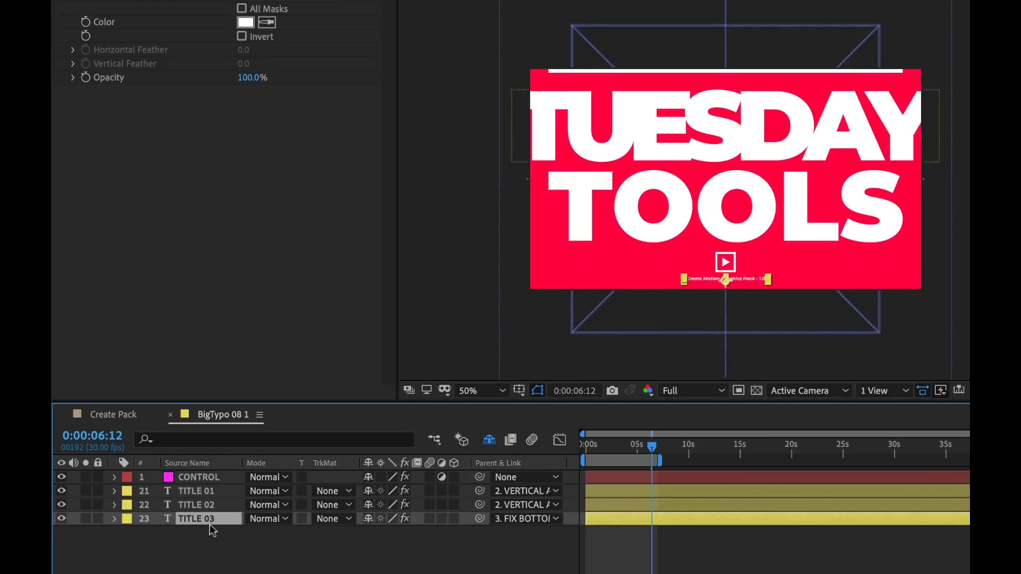
{"action": "left_click", "coordinate": [62, 518]}
{"action": "key", "text": "Caps_Lock"}
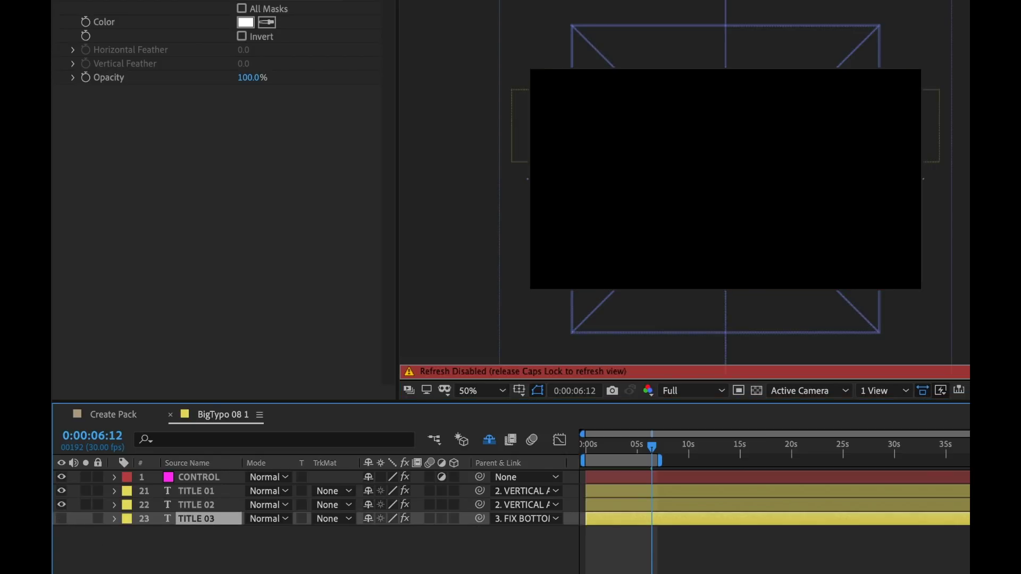
{"action": "key", "text": "Caps_Lock"}
{"action": "left_click", "coordinate": [313, 567]}
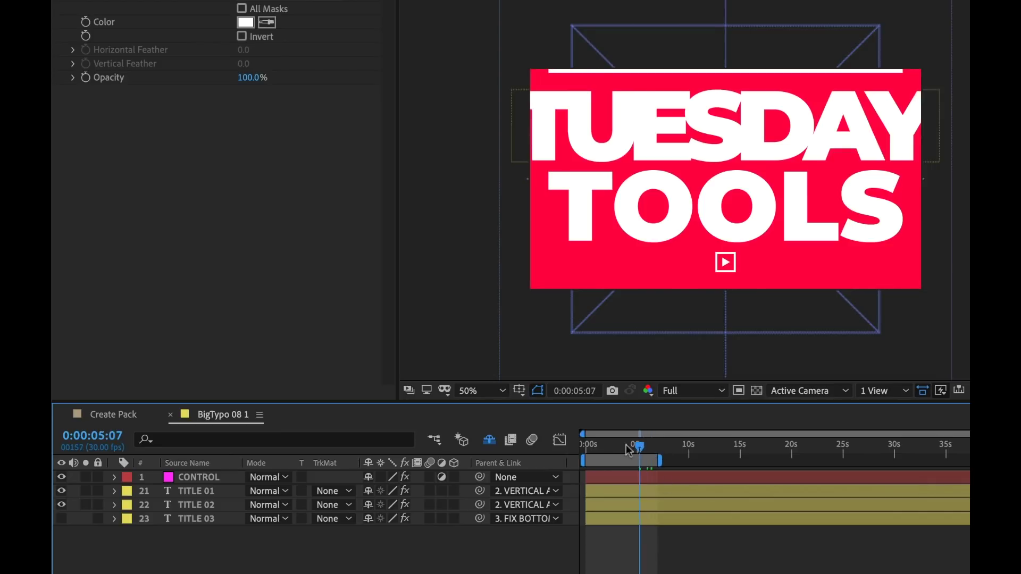
{"action": "mouse_move", "coordinate": [629, 451]}
{"action": "left_mouse_down"}
{"action": "mouse_move", "coordinate": [610, 447]}
{"action": "mouse_move", "coordinate": [642, 449]}
{"action": "left_mouse_up"}
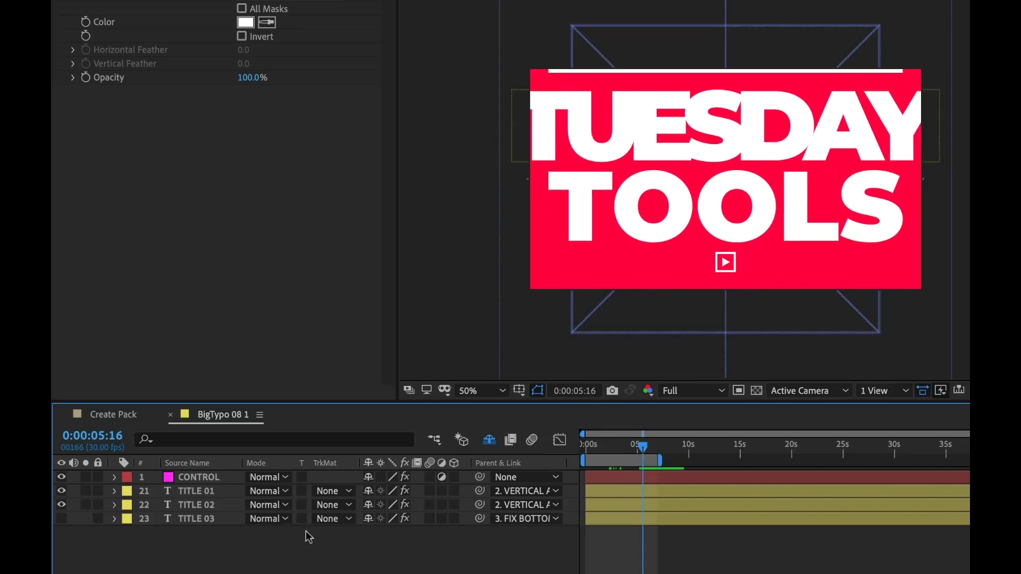
Step: On the CONTROL layer, set Scale Title 01 to 78 and Tracking Title 01 to 41
{"action": "left_click", "coordinate": [201, 477]}
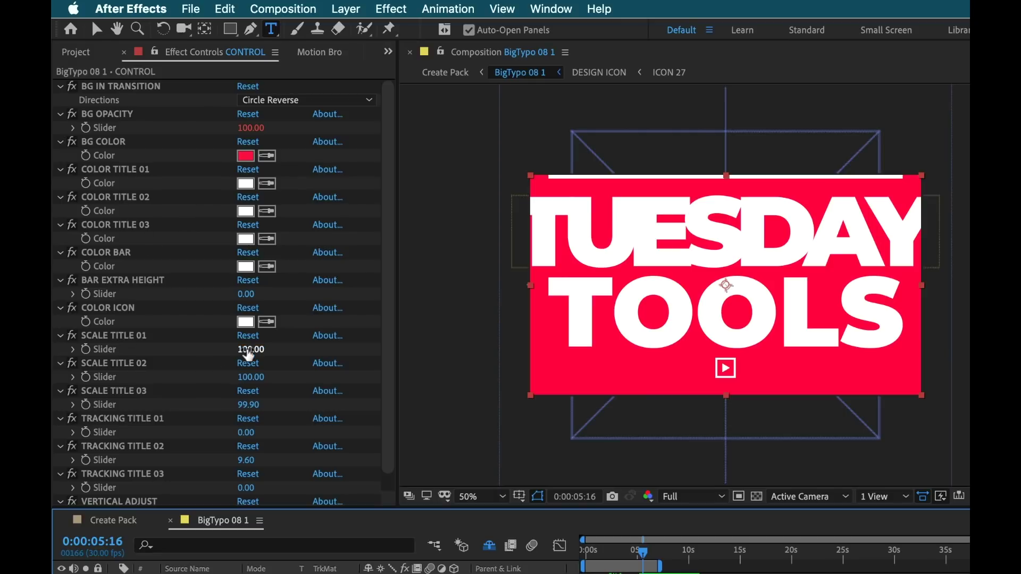
{"action": "left_click_drag", "start_coordinate": [247, 349], "coordinate": [196, 351]}
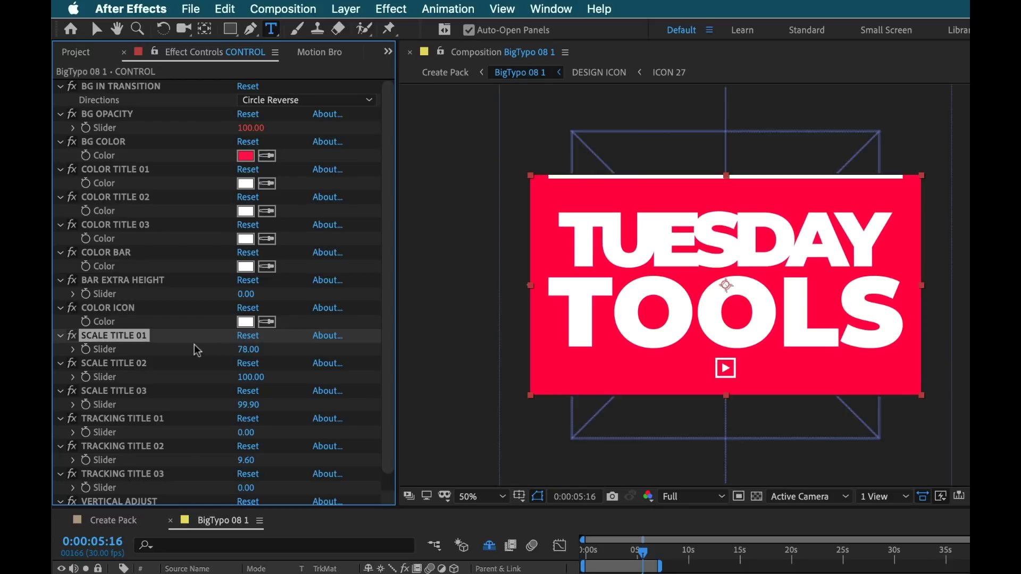
{"action": "left_click", "coordinate": [247, 431]}
{"action": "left_click_drag", "start_coordinate": [246, 432], "coordinate": [277, 430]}
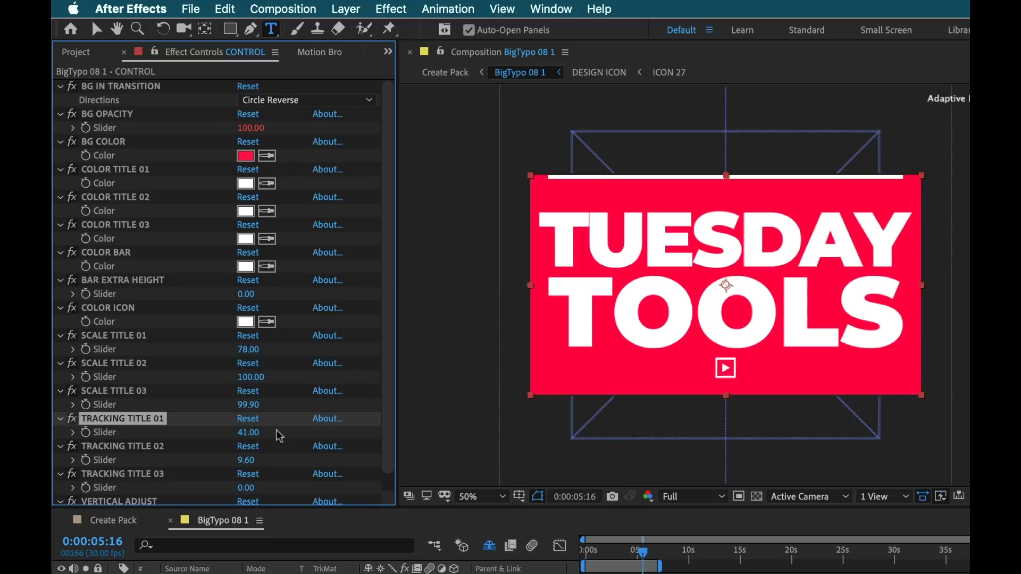
Step: Set Vertical Adjust to -20 and return to the Create Pack comp
{"action": "scroll", "coordinate": [385, 318], "scroll_direction": "down", "scroll_amount": 1}
{"action": "scroll", "coordinate": [385, 319], "scroll_direction": "down", "scroll_amount": 2}
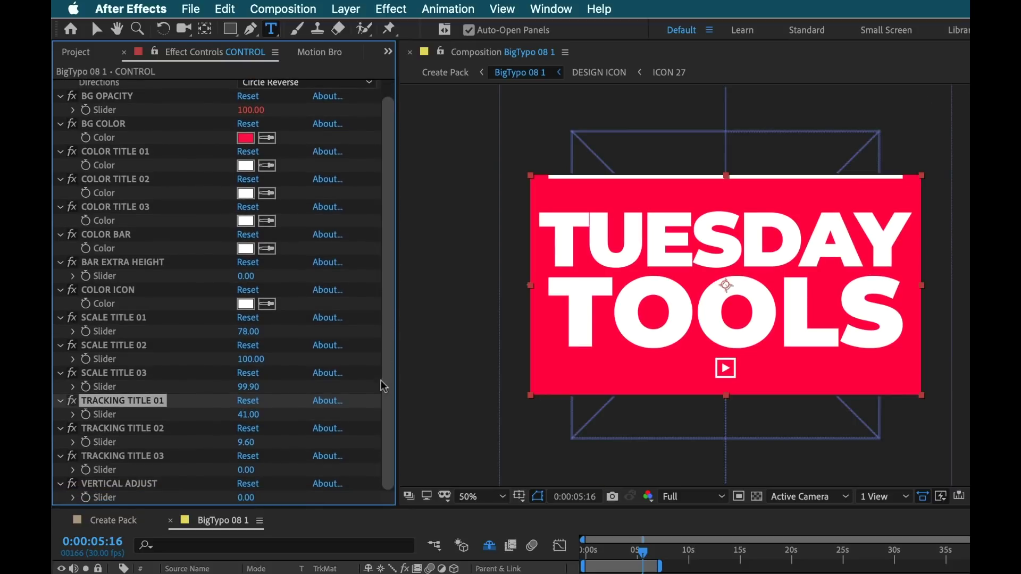
{"action": "left_click_drag", "start_coordinate": [245, 498], "coordinate": [235, 493]}
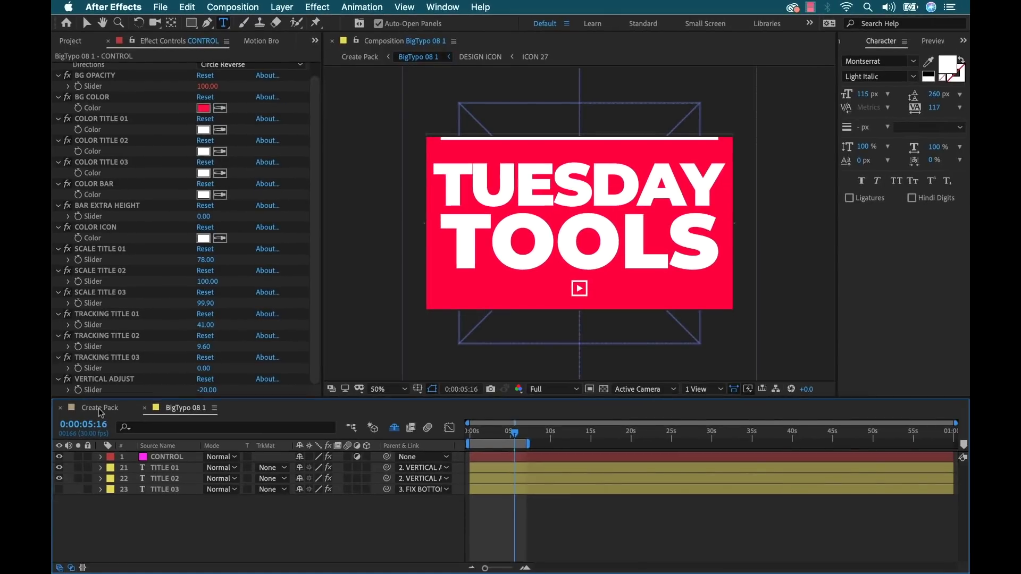
{"action": "left_click", "coordinate": [100, 412]}
{"action": "left_click", "coordinate": [617, 513]}
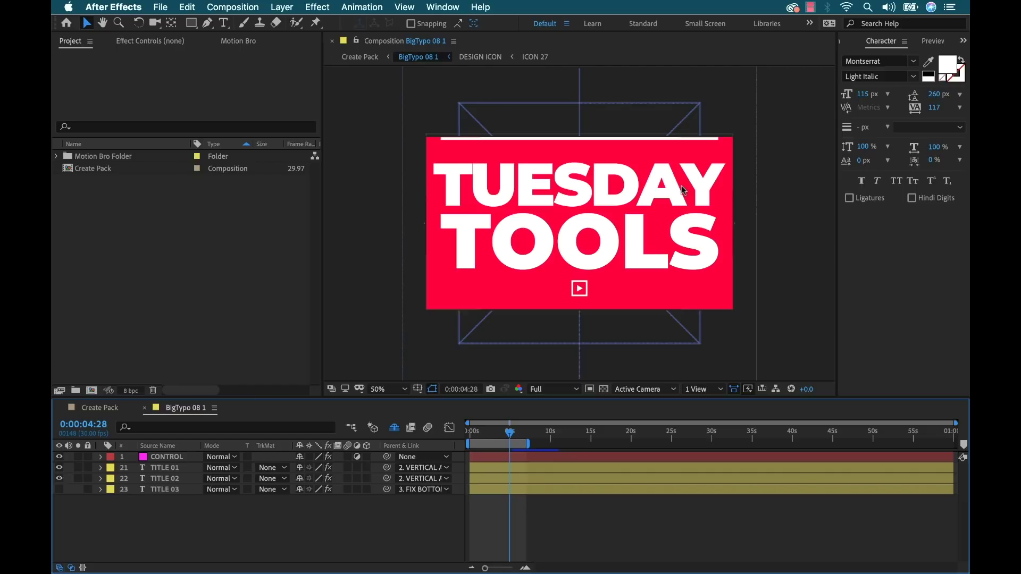
Step: Enlarge the Composition viewer and view BigTypo 08 1 at 100% magnification
{"action": "left_click_drag", "start_coordinate": [609, 400], "coordinate": [608, 448]}
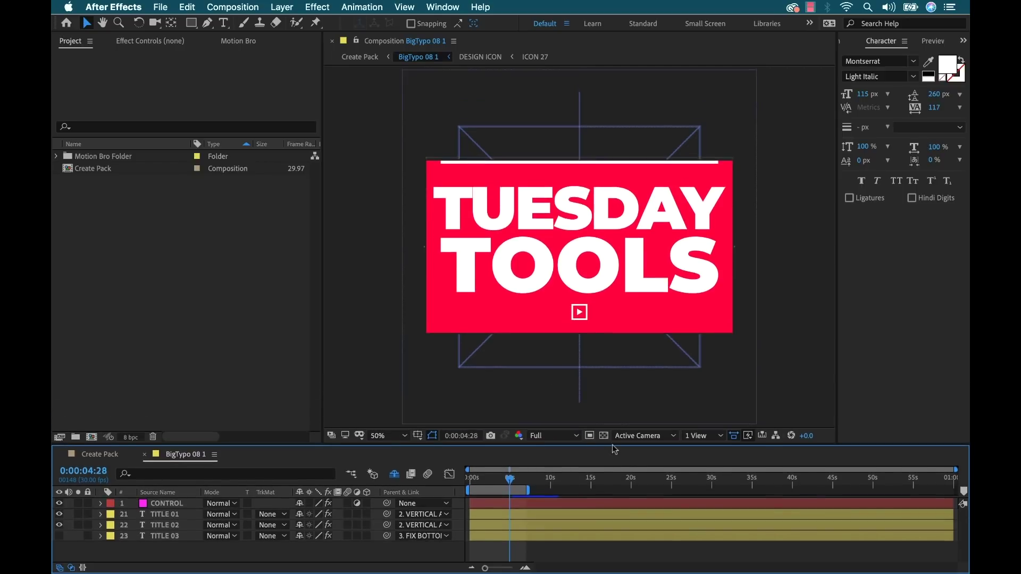
{"action": "key", "text": "slash"}
{"action": "left_click_drag", "start_coordinate": [323, 273], "coordinate": [254, 269]}
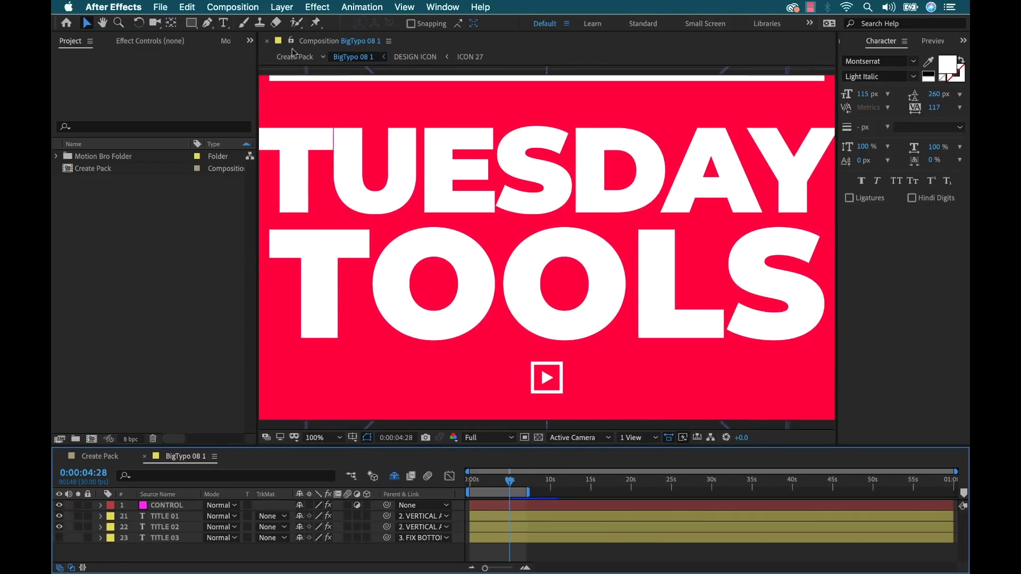
{"action": "left_click", "coordinate": [233, 7]}
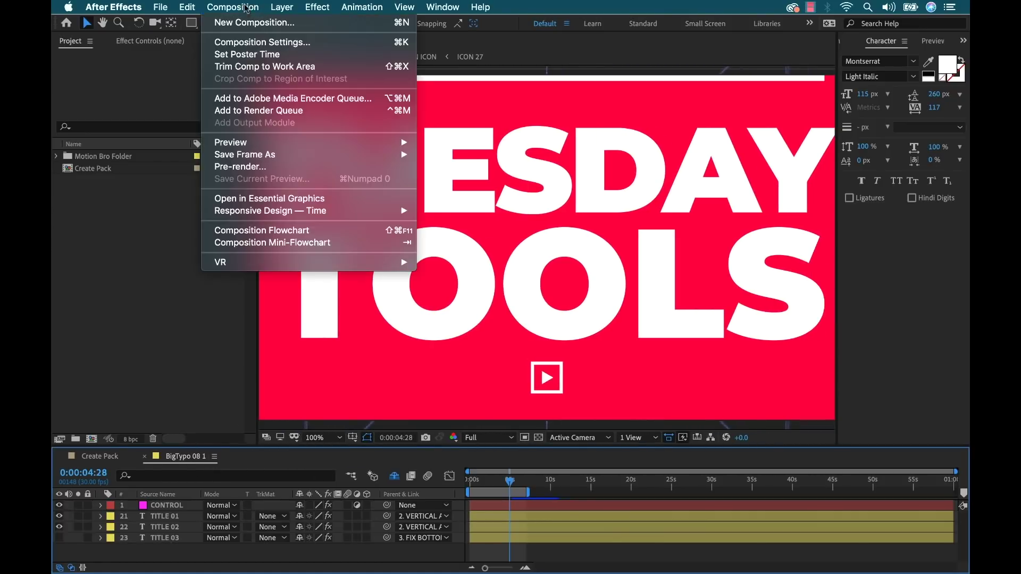
Step: Set the BigTypo 08 1 composition width to 1080, making it 1080 × 1080
{"action": "left_click", "coordinate": [247, 43]}
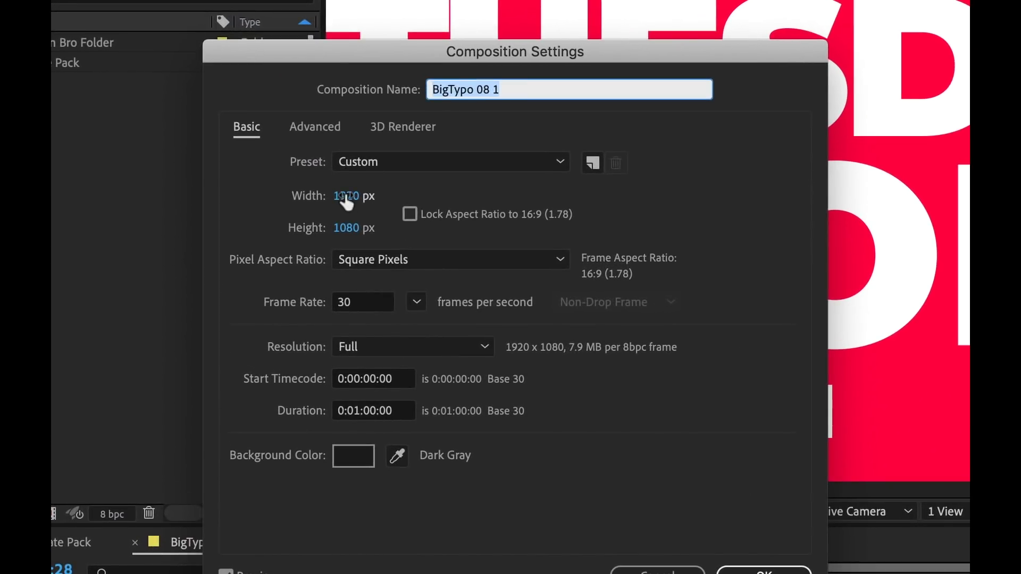
{"action": "left_click", "coordinate": [347, 201]}
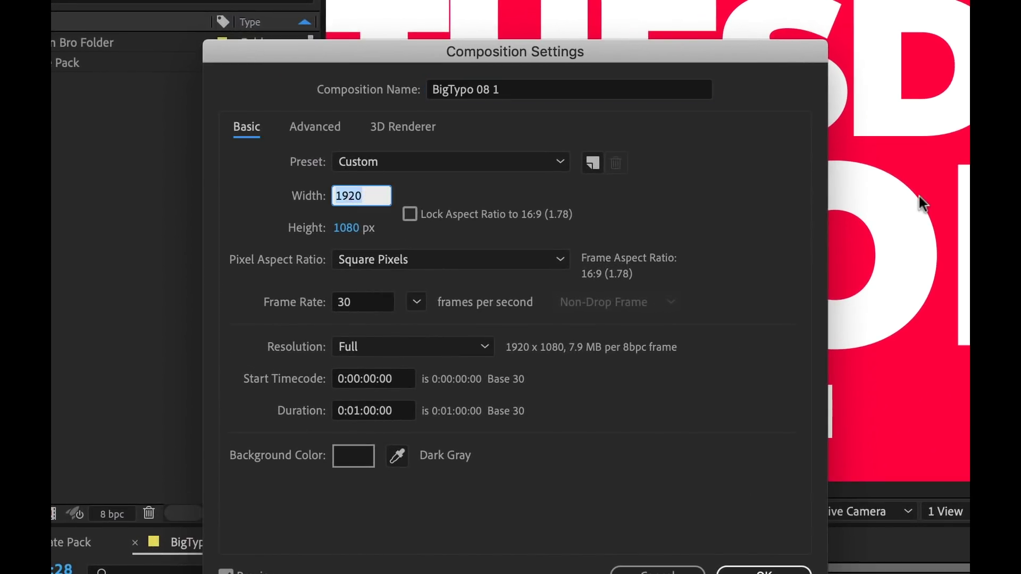
{"action": "type", "text": "1080"}
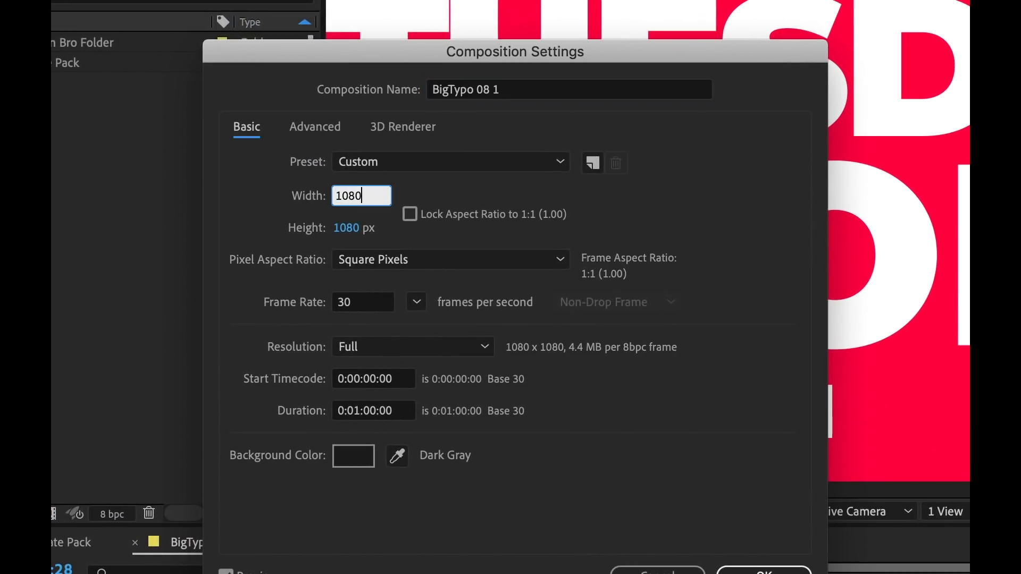
{"action": "left_click", "coordinate": [725, 193]}
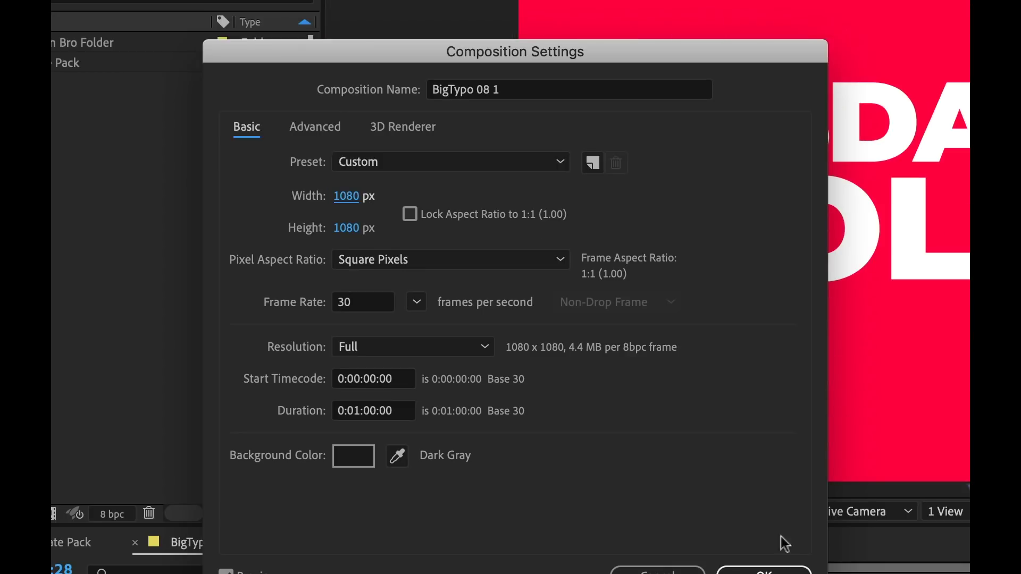
{"action": "left_click", "coordinate": [749, 569]}
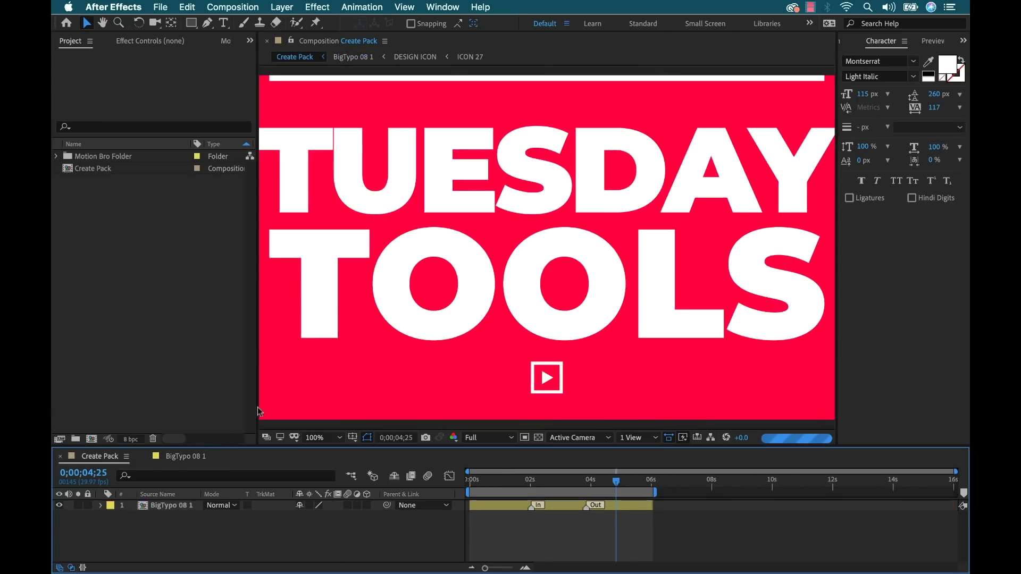
Step: Change the Create Pack composition width to 1080, then zoom out to see the square frame
{"action": "left_click", "coordinate": [246, 7]}
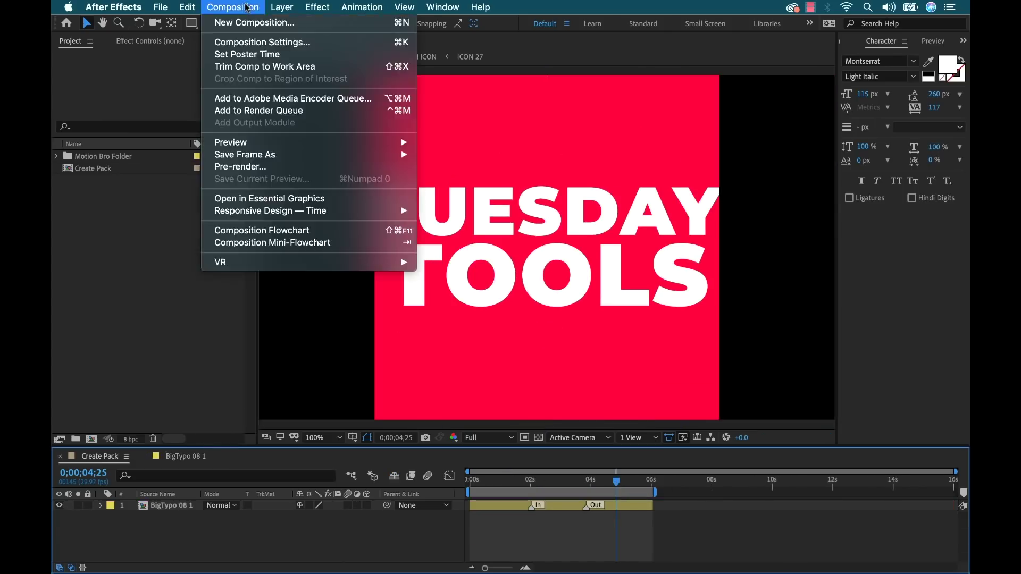
{"action": "left_click", "coordinate": [255, 42]}
{"action": "left_click", "coordinate": [276, 250]}
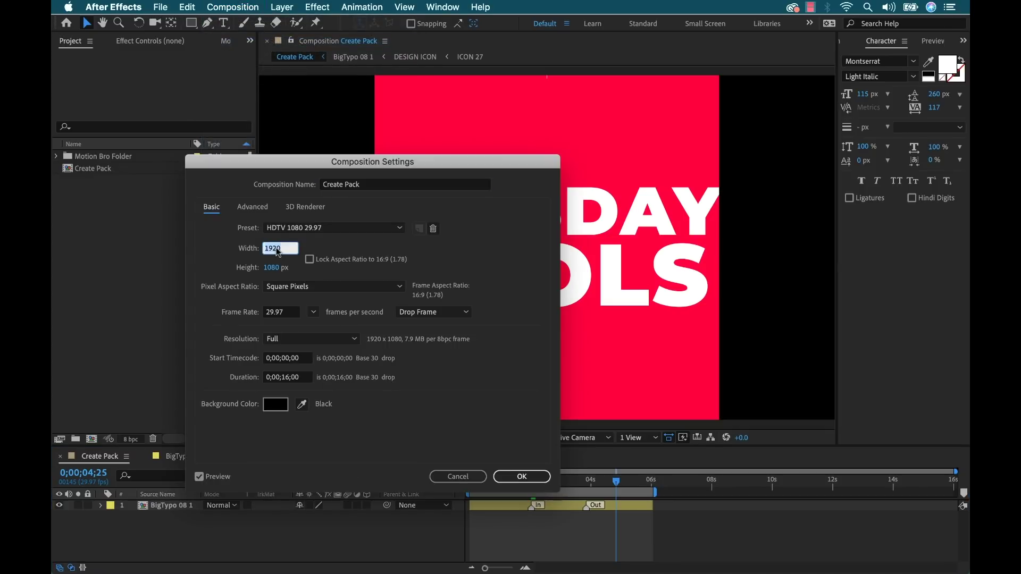
{"action": "type", "text": "1080"}
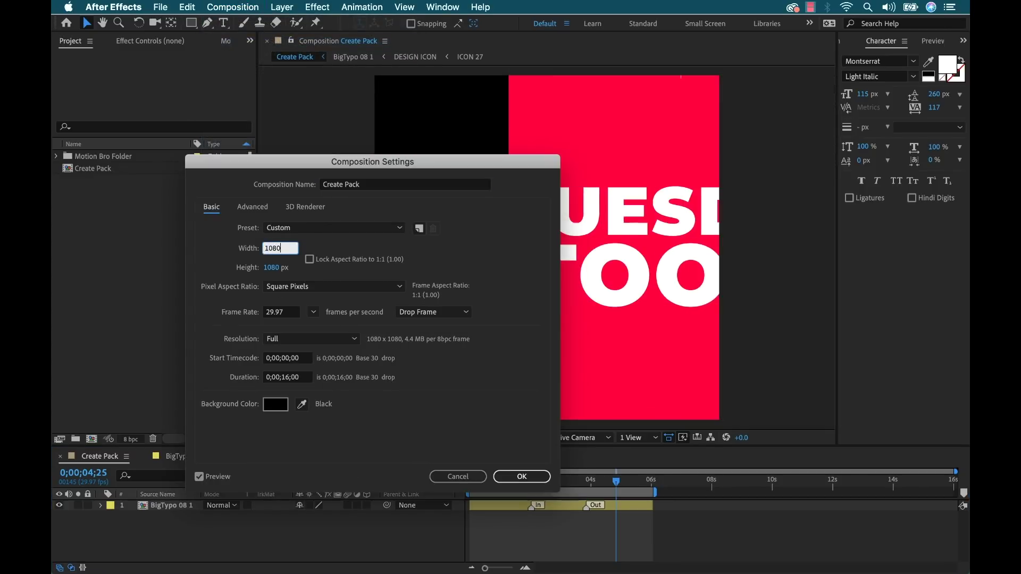
{"action": "key", "text": "Return"}
{"action": "key", "text": "comma"}
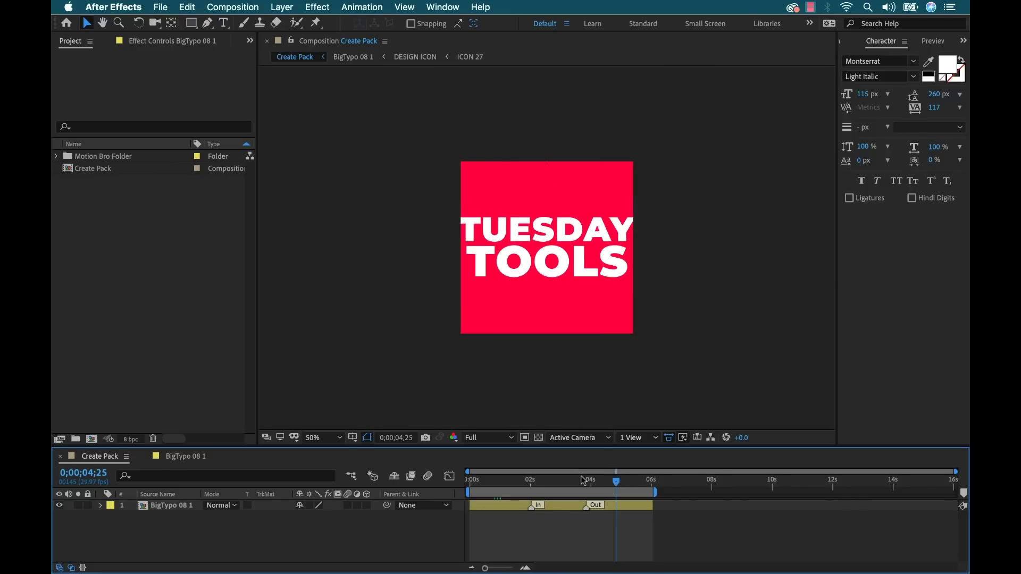
{"action": "left_click_drag", "start_coordinate": [584, 481], "coordinate": [558, 486]}
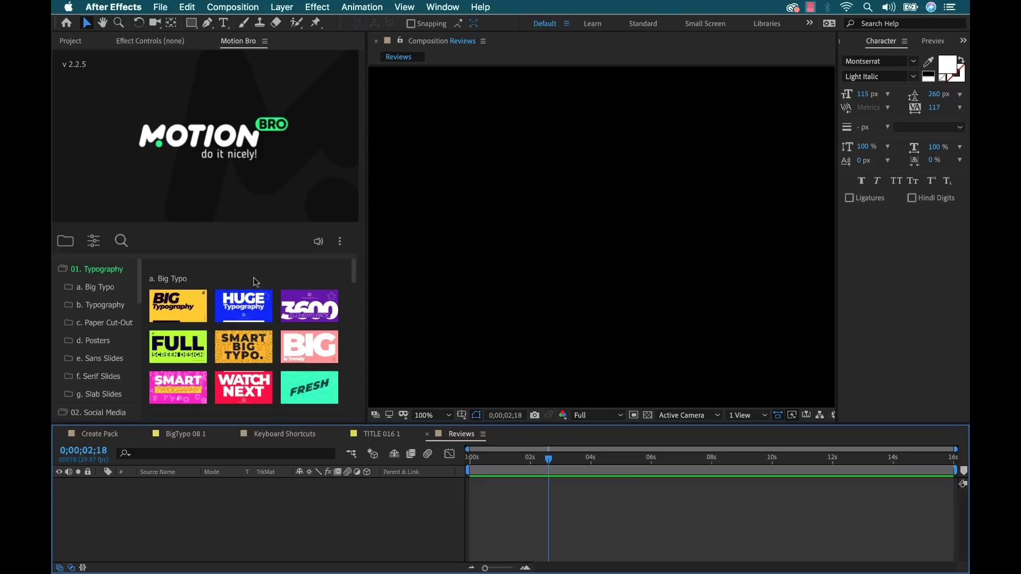
Step: Open the Social Media category in the full-window Motion Bro library and browse its presets
{"action": "left_click", "coordinate": [105, 270]}
{"action": "left_click", "coordinate": [104, 289]}
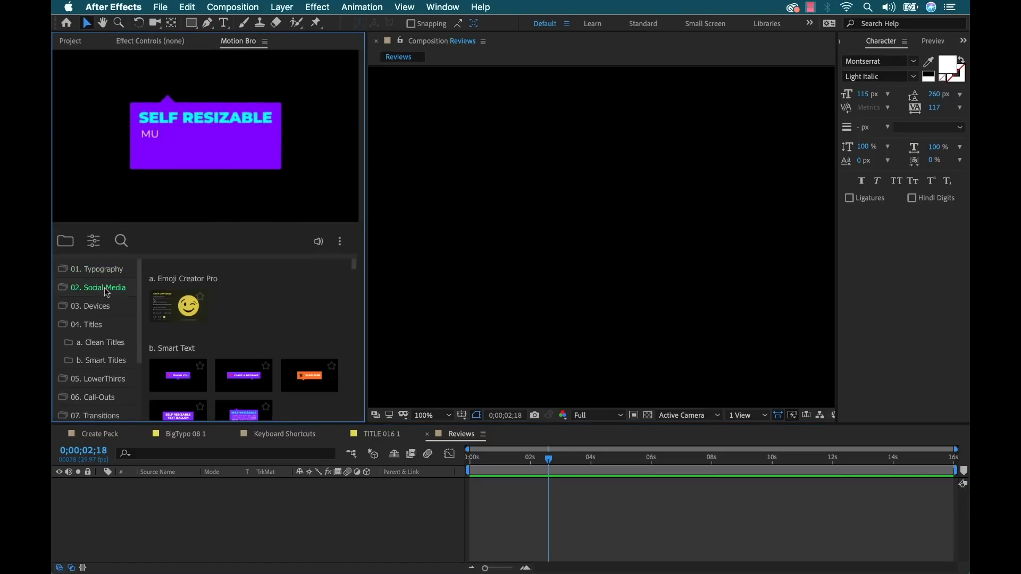
{"action": "key", "text": "grave"}
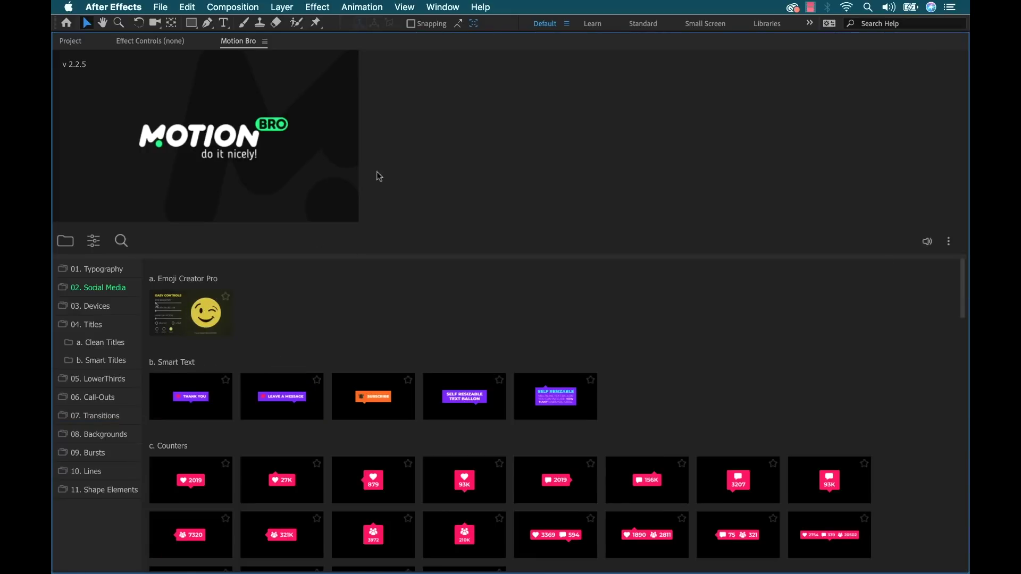
{"action": "left_click_drag", "start_coordinate": [964, 298], "coordinate": [966, 314]}
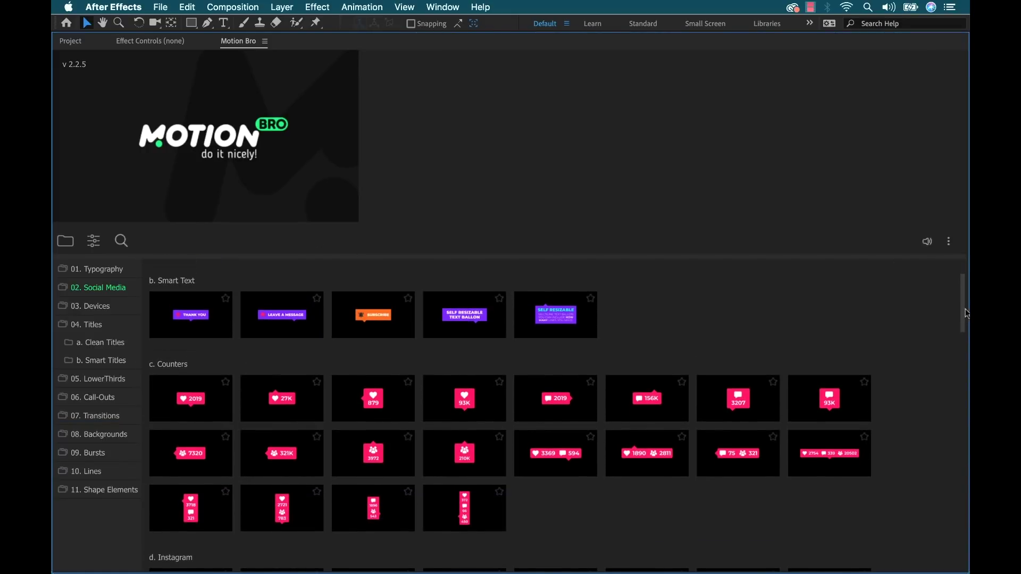
{"action": "mouse_move", "coordinate": [655, 400]}
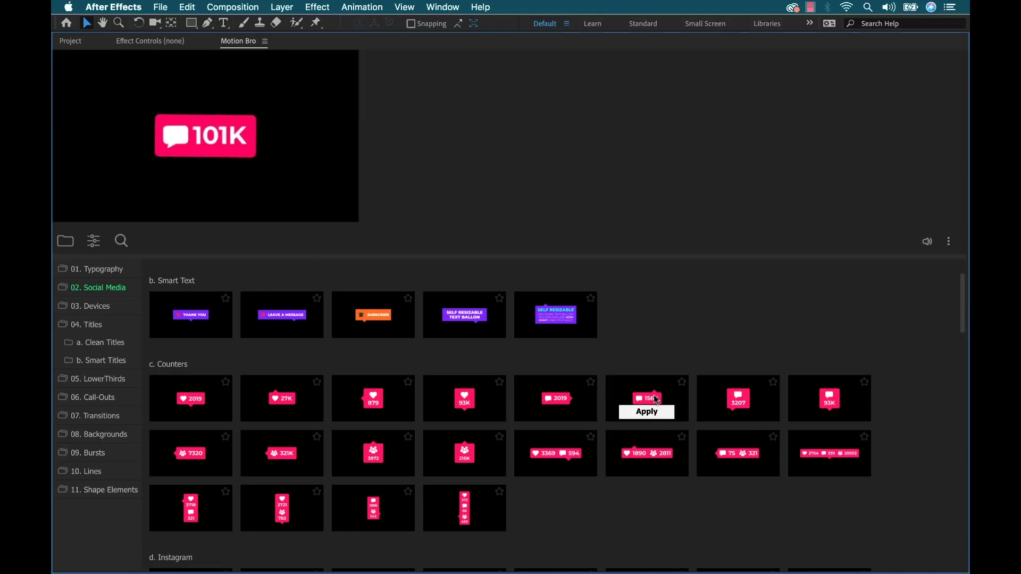
{"action": "scroll", "coordinate": [553, 414], "scroll_direction": "down", "scroll_amount": 20}
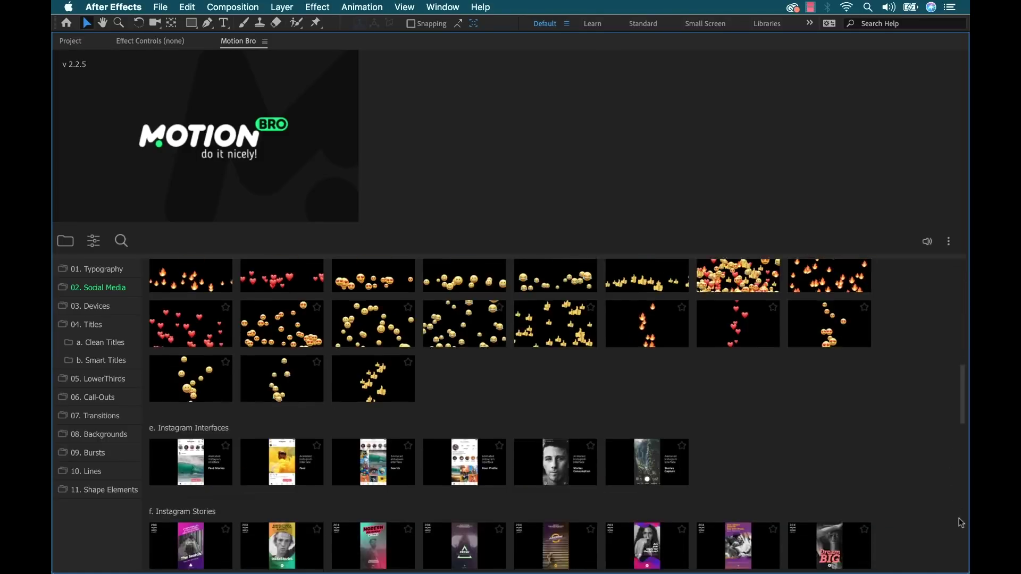
{"action": "mouse_move", "coordinate": [570, 399]}
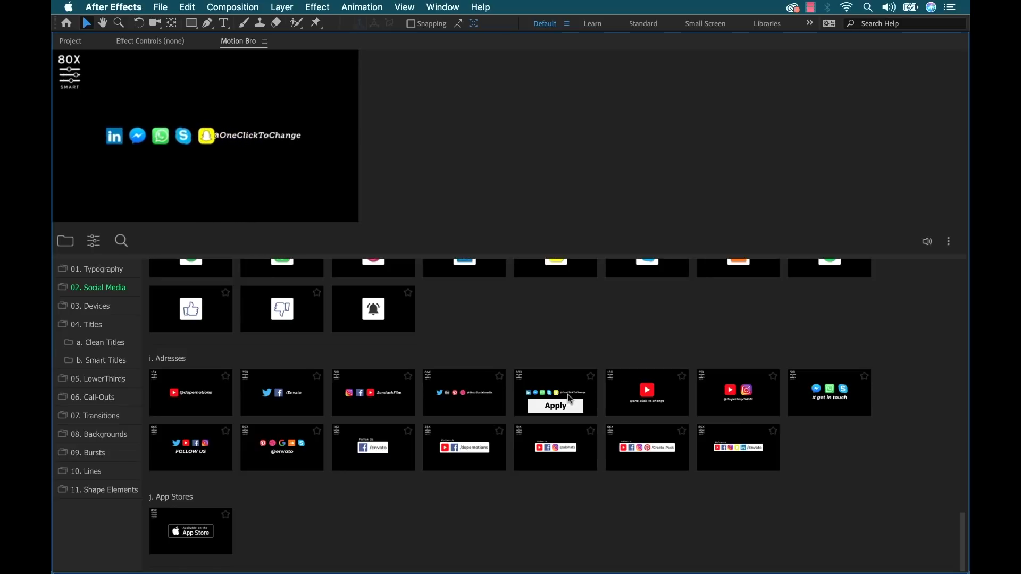
Step: Scroll back up to Emoji Creator Pro at the top of the Social Media category
{"action": "mouse_move", "coordinate": [464, 456]}
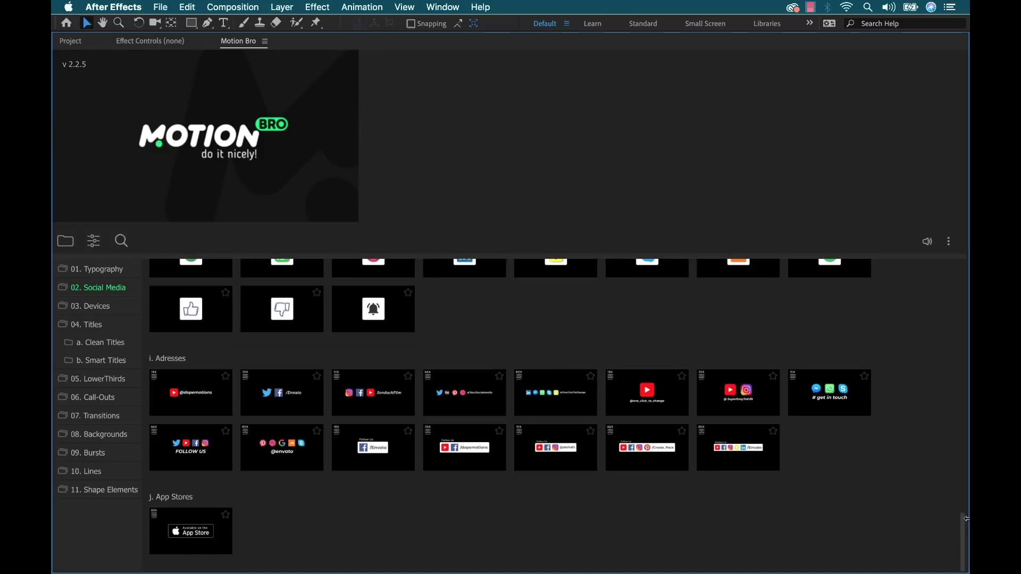
{"action": "scroll", "coordinate": [959, 520], "scroll_direction": "up", "scroll_amount": 3}
{"action": "left_click_drag", "start_coordinate": [959, 520], "coordinate": [960, 452]}
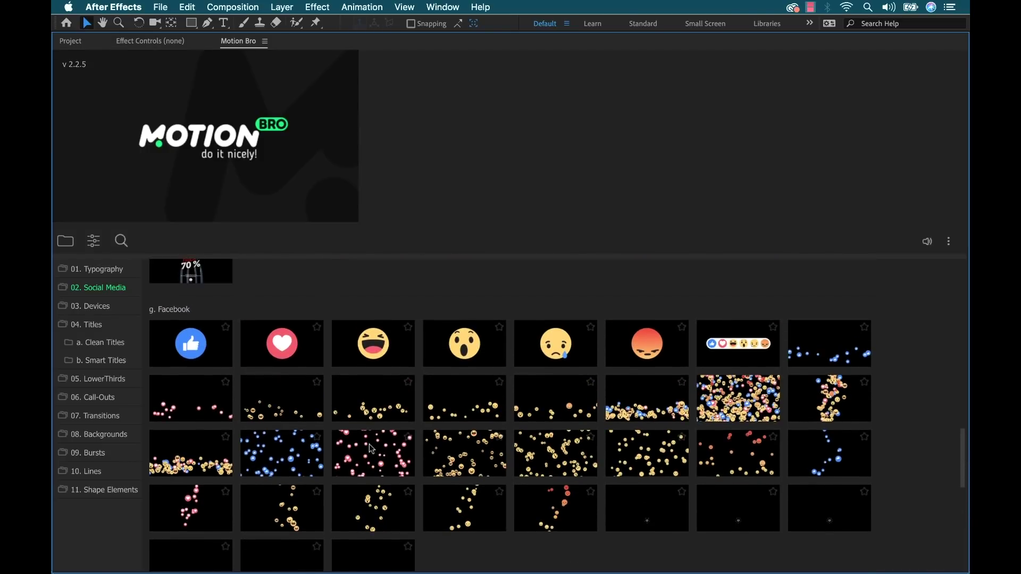
{"action": "mouse_move", "coordinate": [370, 448]}
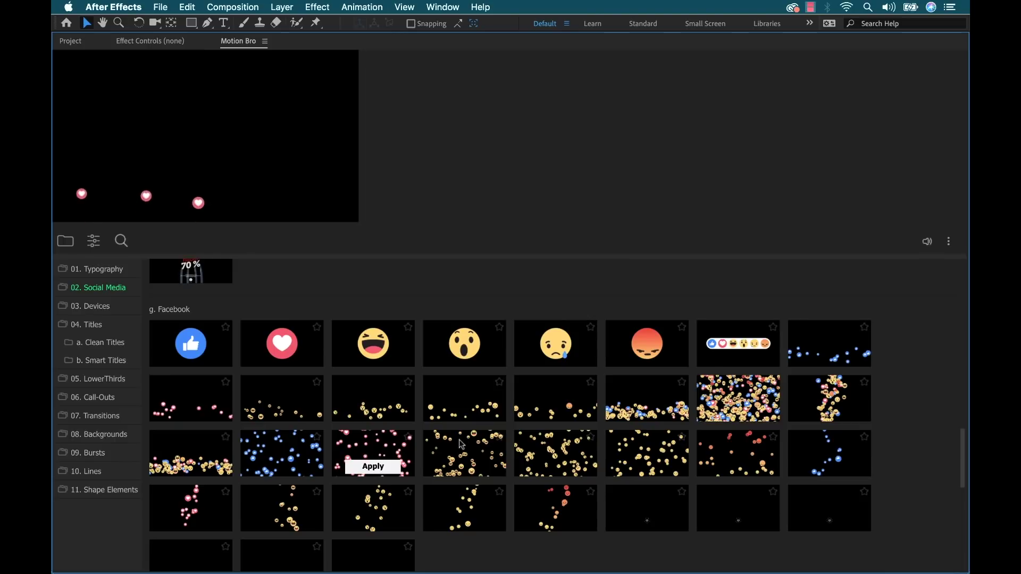
{"action": "mouse_move", "coordinate": [469, 443]}
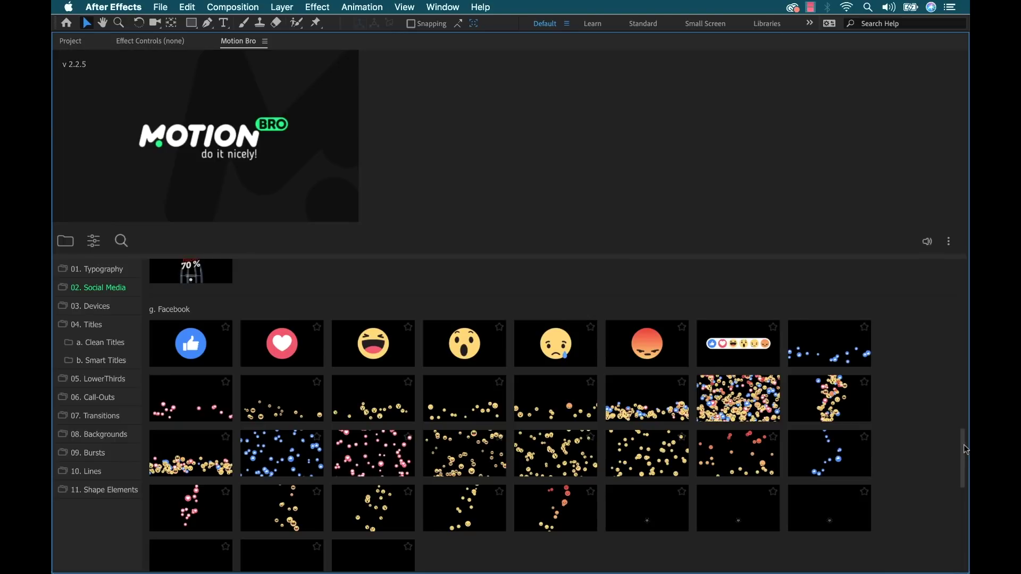
{"action": "scroll", "coordinate": [963, 426], "scroll_direction": "up", "scroll_amount": 1}
{"action": "left_click_drag", "start_coordinate": [962, 425], "coordinate": [961, 262]}
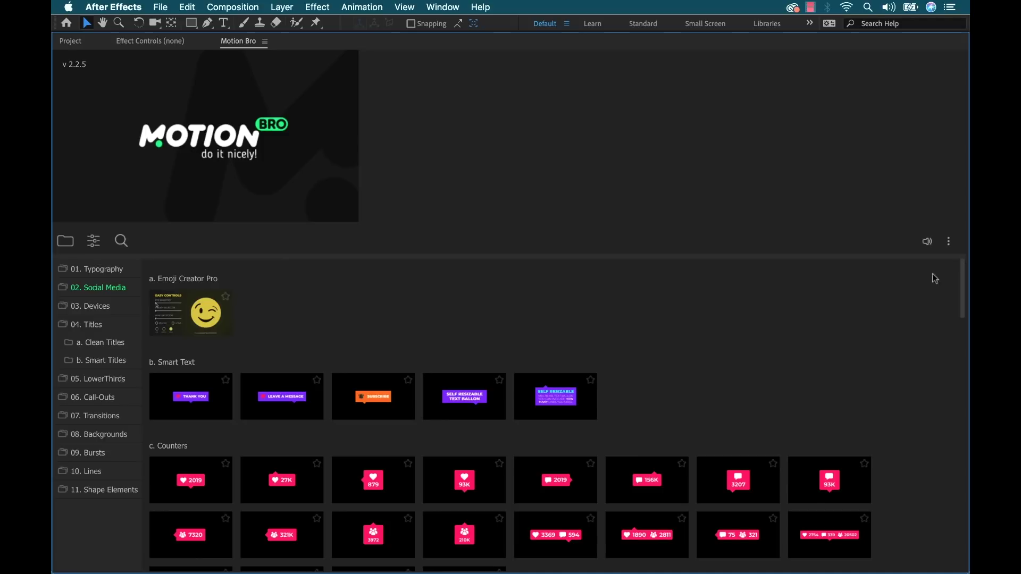
Step: Open the Reviews comp, reset time to 0, apply Emoji Creator Pro, and scrub to 2;17
{"action": "mouse_move", "coordinate": [173, 311]}
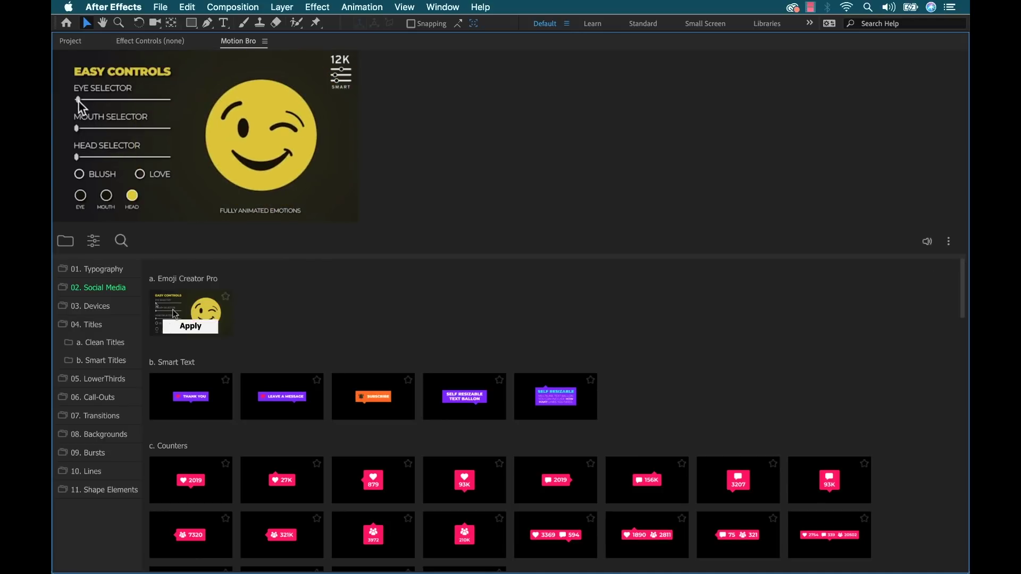
{"action": "left_click", "coordinate": [183, 325]}
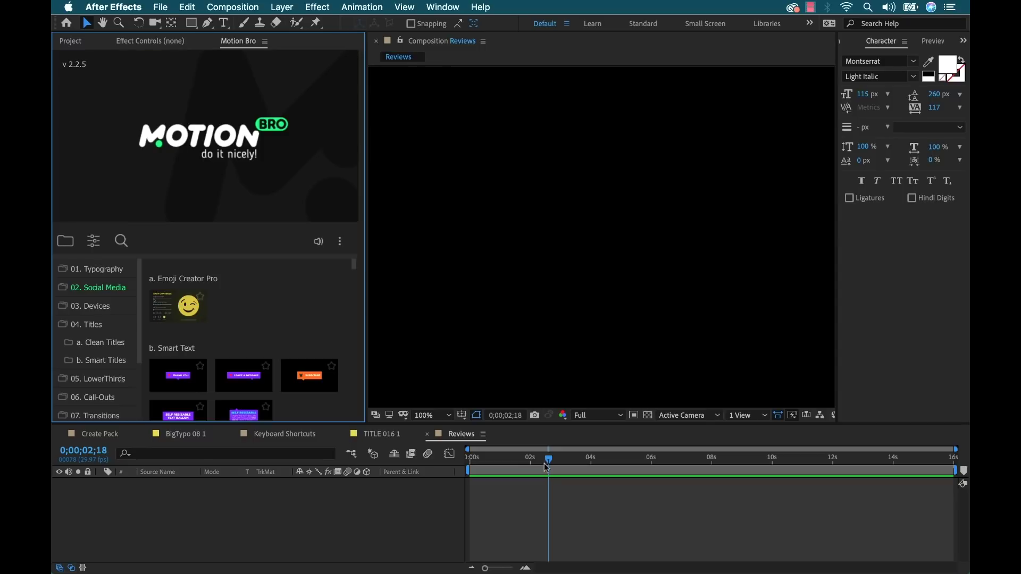
{"action": "left_click", "coordinate": [510, 459]}
{"action": "left_click_drag", "start_coordinate": [495, 464], "coordinate": [469, 462]}
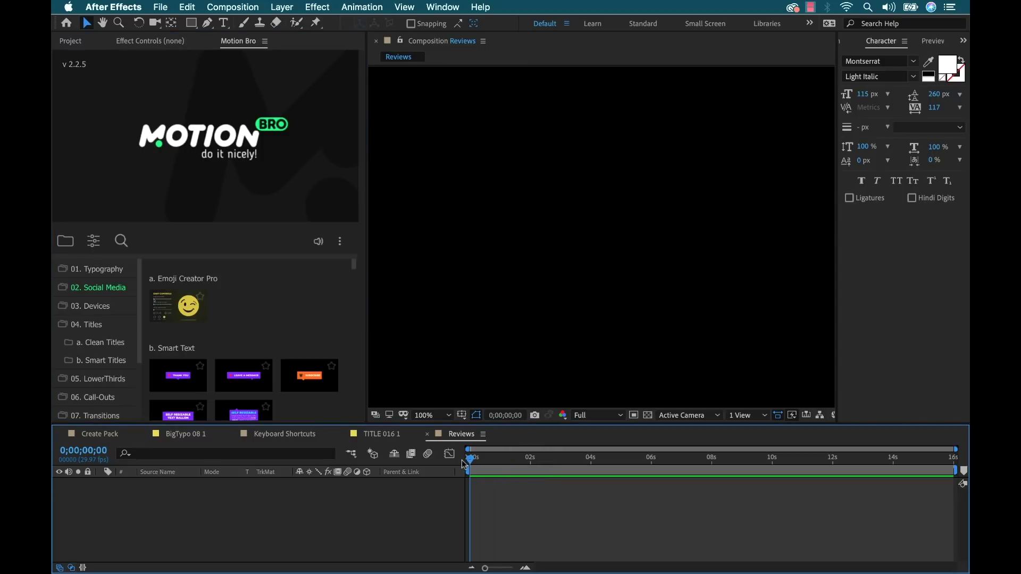
{"action": "left_click", "coordinate": [176, 314]}
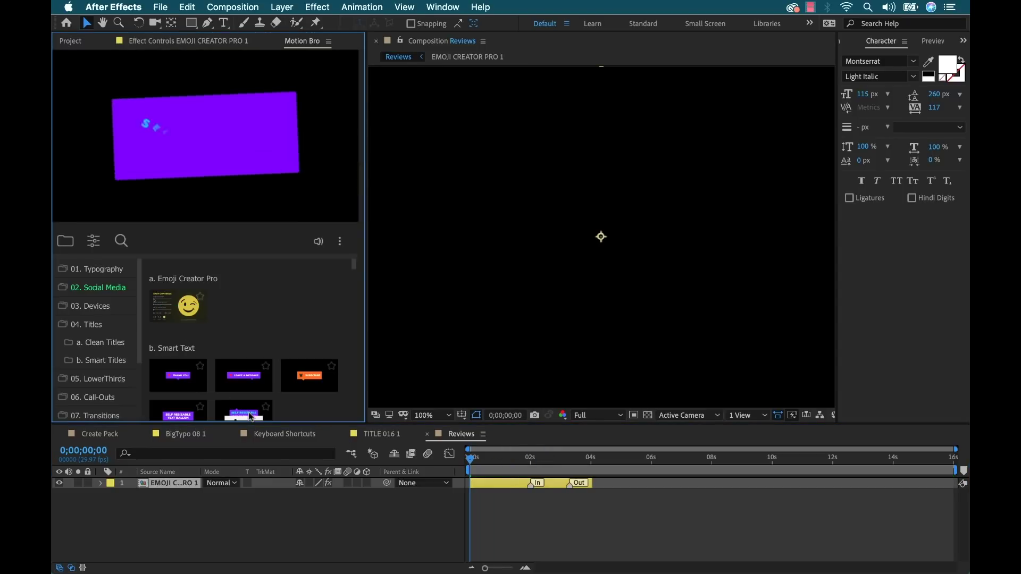
{"action": "left_click_drag", "start_coordinate": [514, 462], "coordinate": [548, 462]}
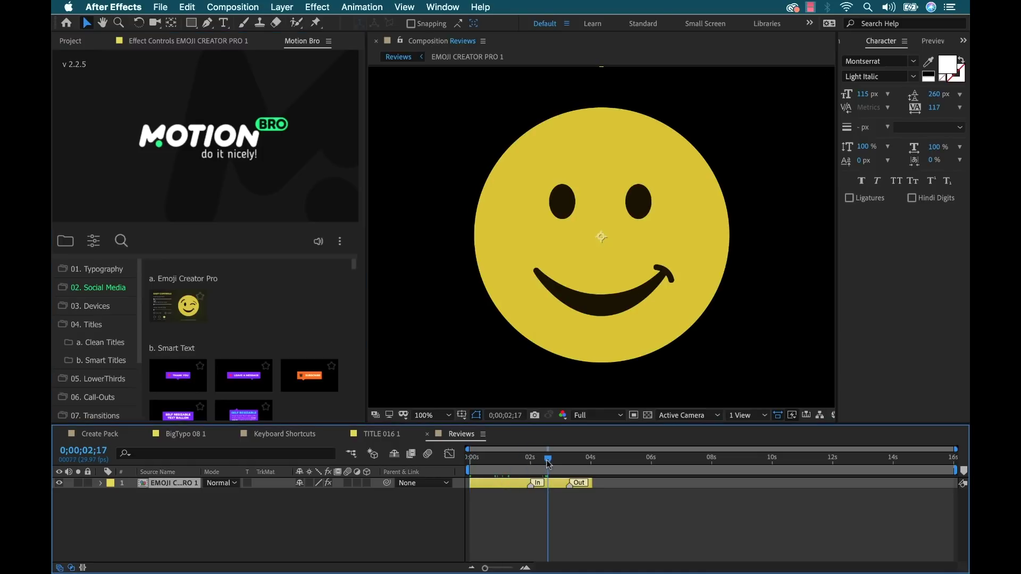
Step: Try Eye 02, Eye 03 and Eye 08 in the Emoji Creator Pro Eye Selector
{"action": "left_click", "coordinate": [158, 42]}
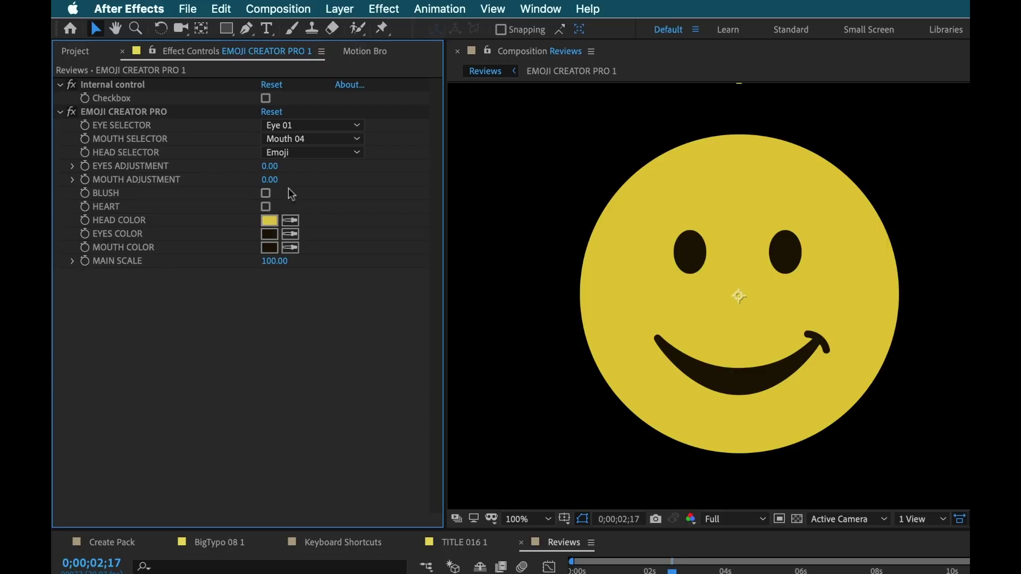
{"action": "left_click", "coordinate": [317, 126]}
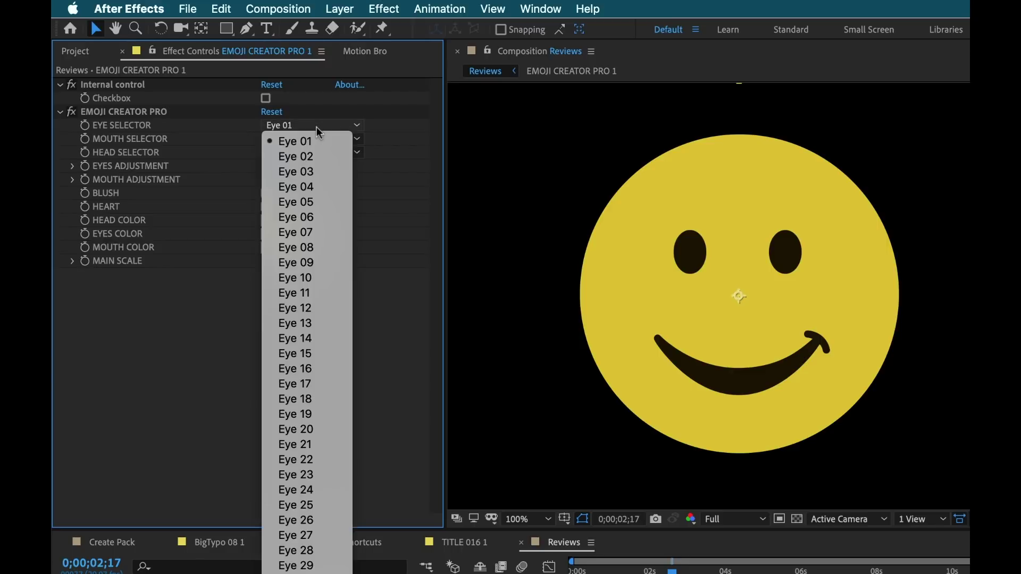
{"action": "left_click", "coordinate": [314, 157]}
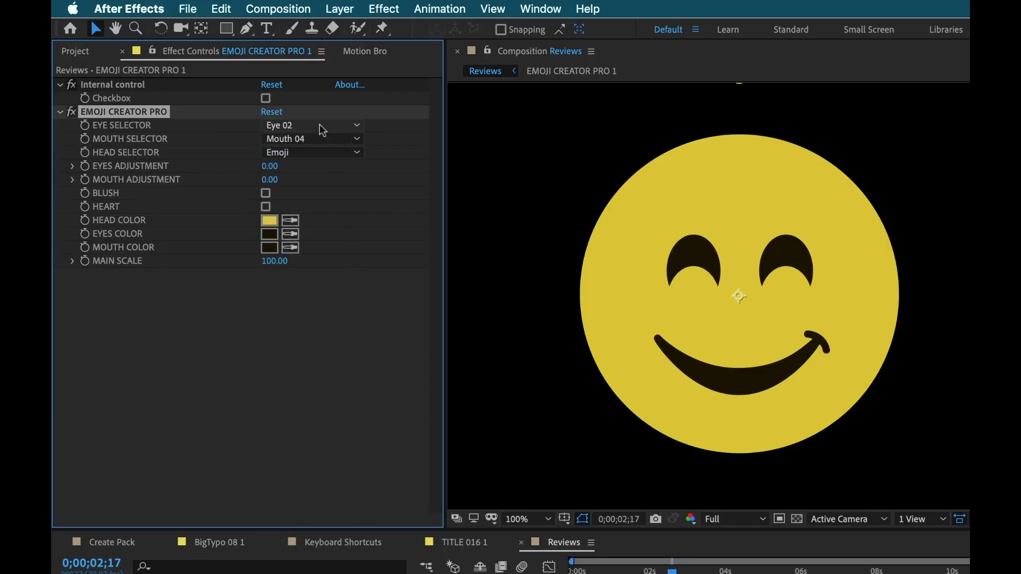
{"action": "left_click", "coordinate": [320, 124]}
{"action": "left_click", "coordinate": [317, 171]}
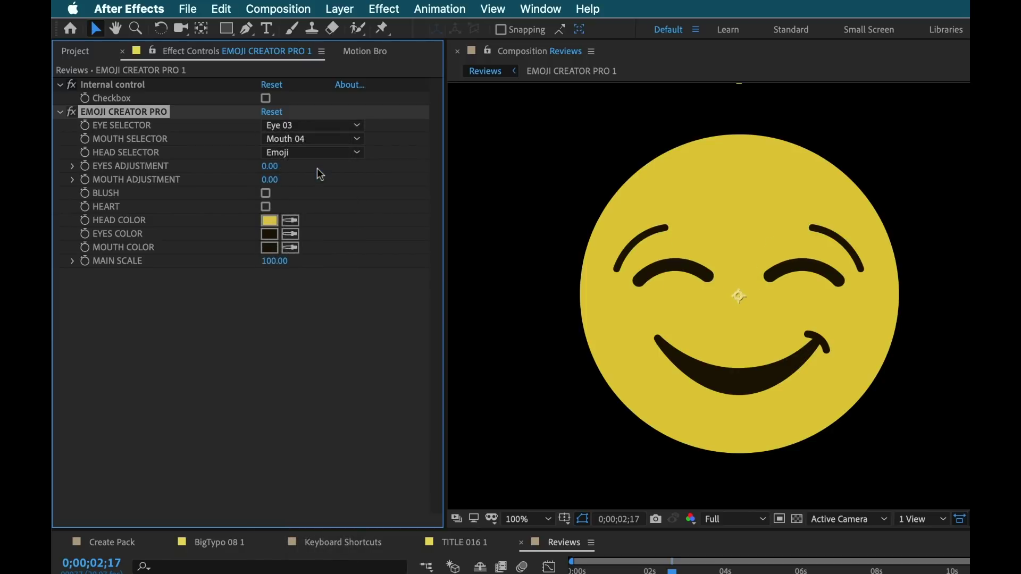
{"action": "left_click", "coordinate": [314, 125]}
{"action": "left_click", "coordinate": [321, 247]}
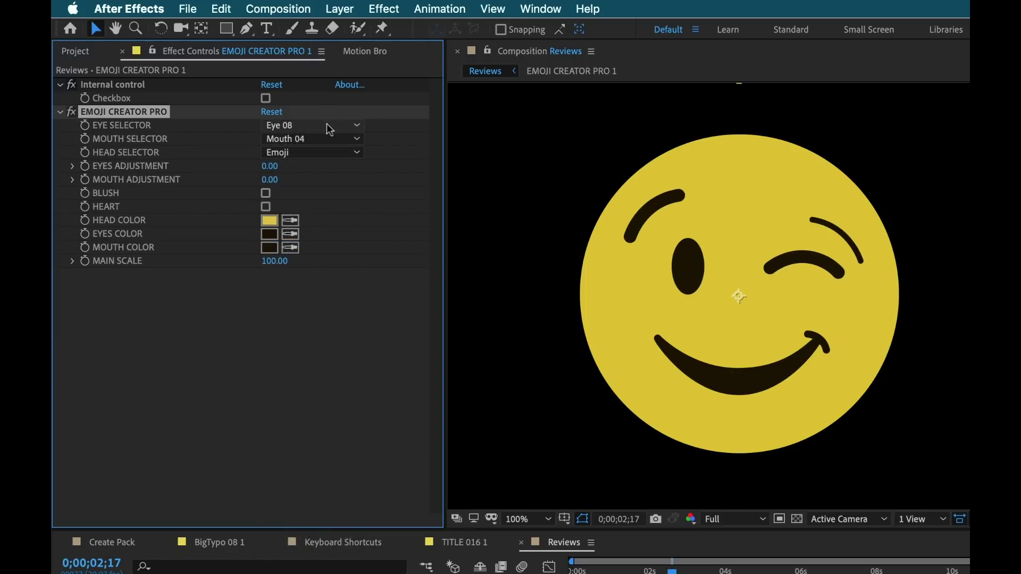
{"action": "left_click", "coordinate": [326, 124]}
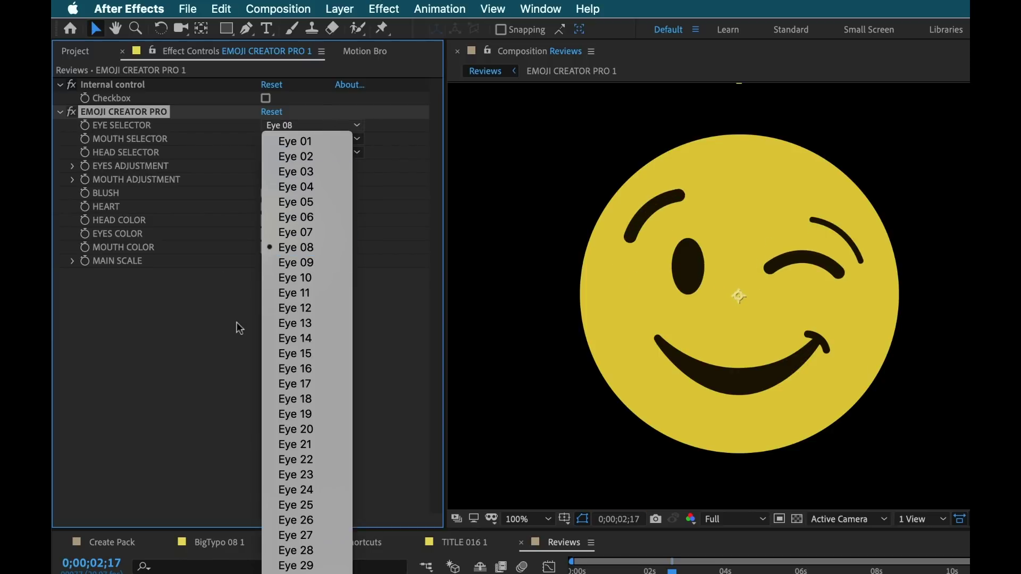
{"action": "left_click", "coordinate": [222, 349]}
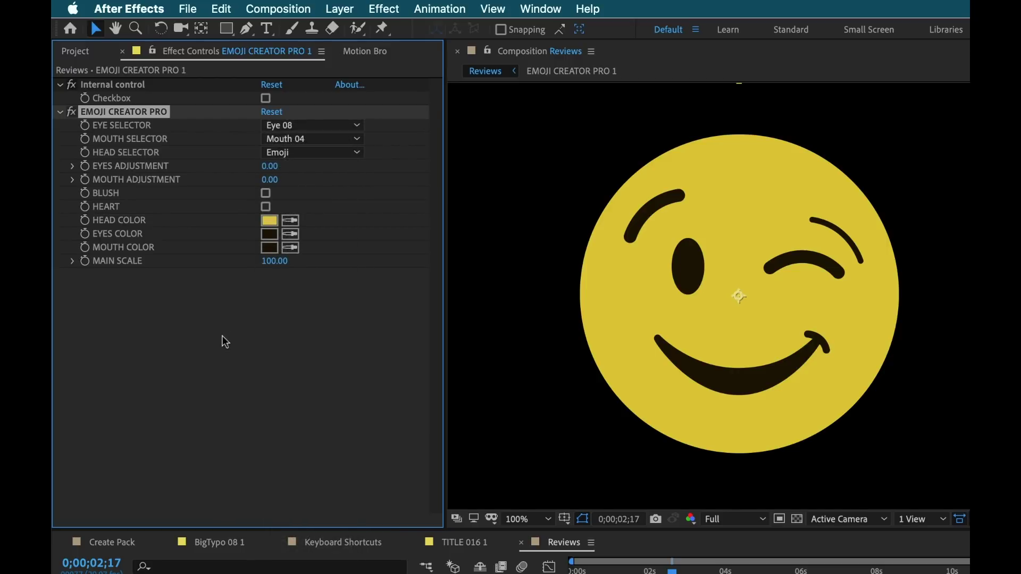
Step: After trying Mouth 09, settle on Eye 01 with the frowning Mouth 12
{"action": "left_click", "coordinate": [313, 139]}
{"action": "left_click", "coordinate": [328, 276]}
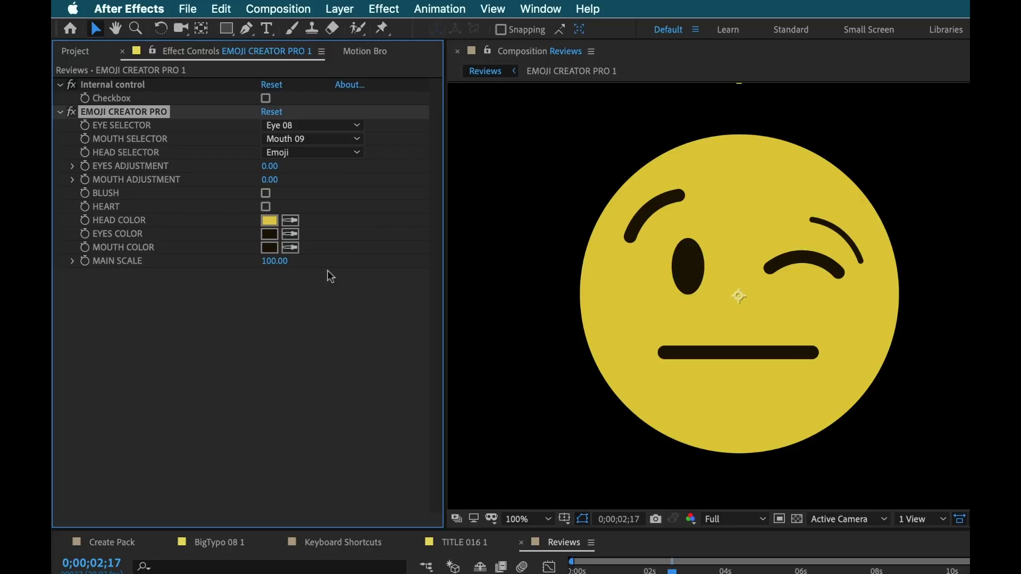
{"action": "left_click", "coordinate": [321, 139]}
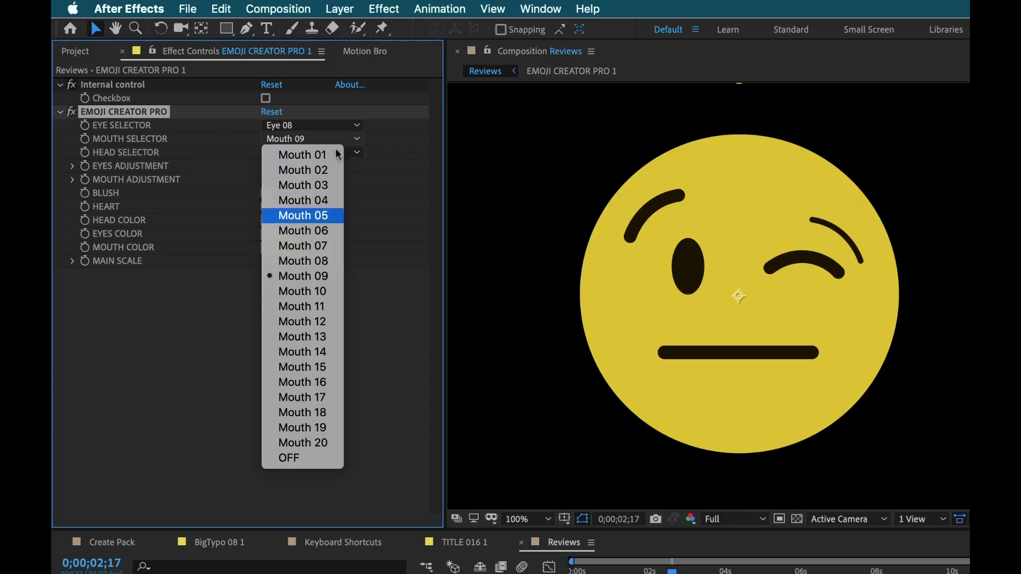
{"action": "left_click", "coordinate": [324, 125]}
{"action": "left_click", "coordinate": [325, 140]}
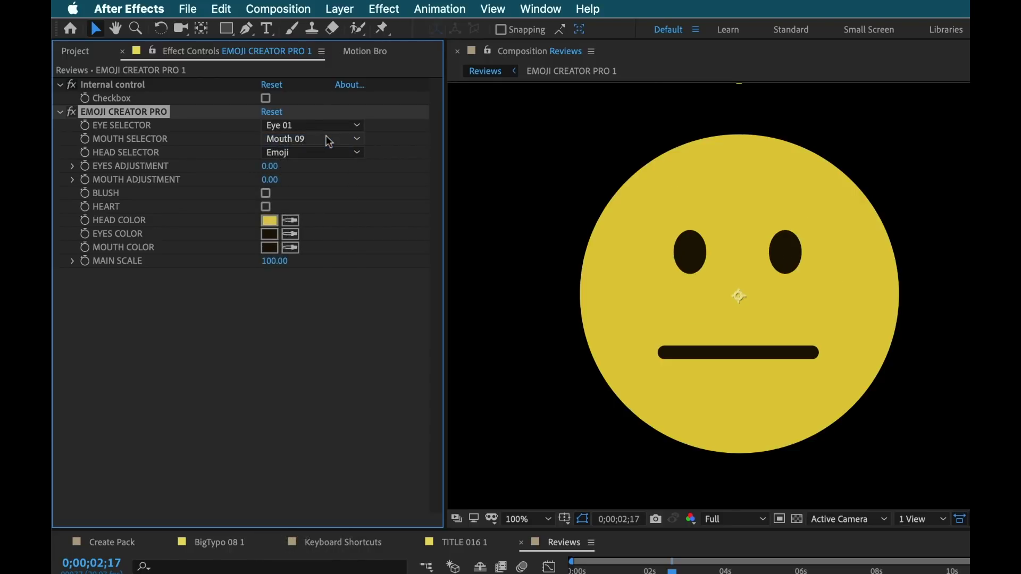
{"action": "left_click", "coordinate": [325, 138]}
{"action": "left_click", "coordinate": [321, 322]}
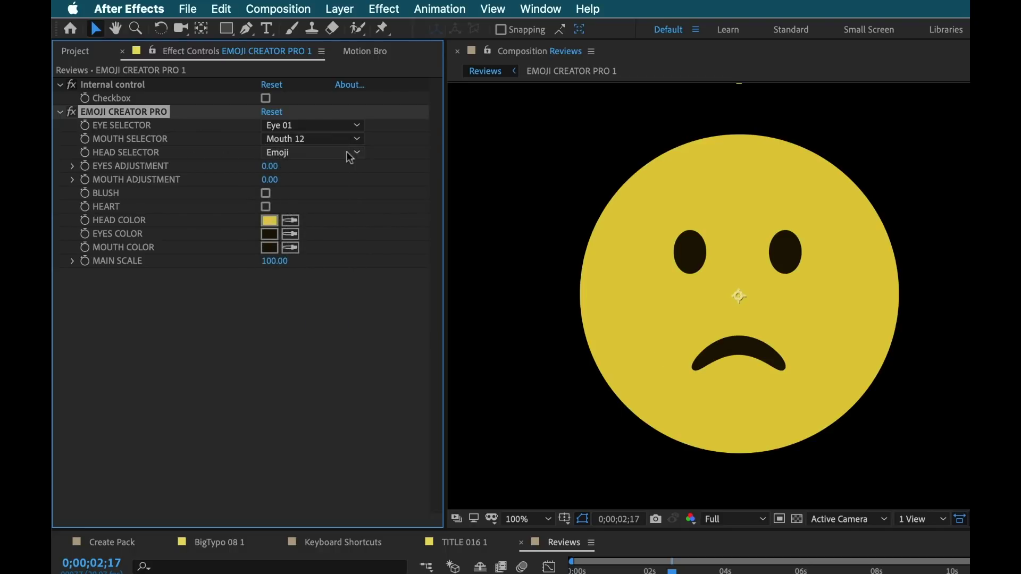
{"action": "left_click", "coordinate": [334, 153]}
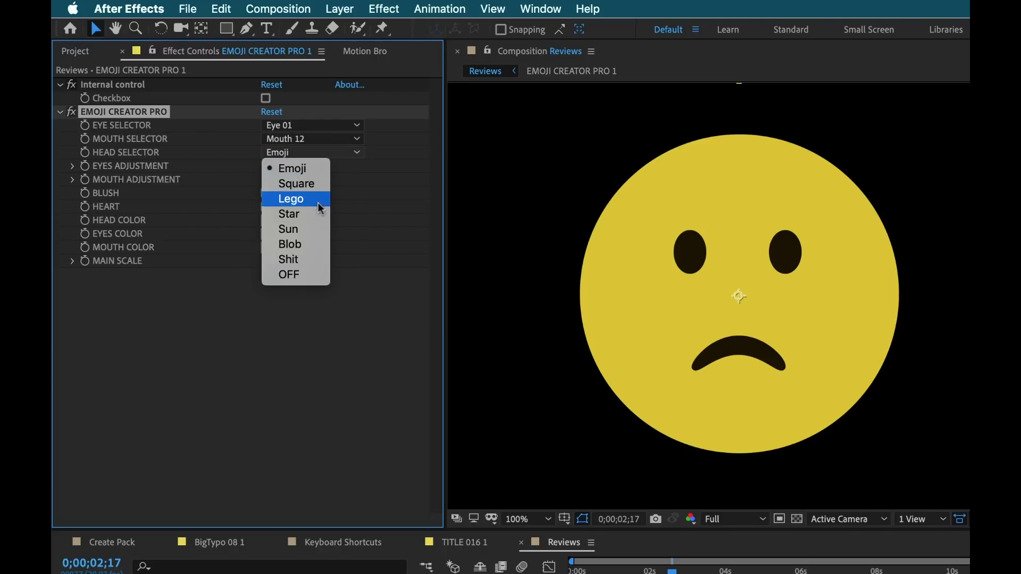
Step: Give the emoji the poop head shape, Mouth Adjustment 51, no heart, and Main Scale 88
{"action": "left_click", "coordinate": [314, 257]}
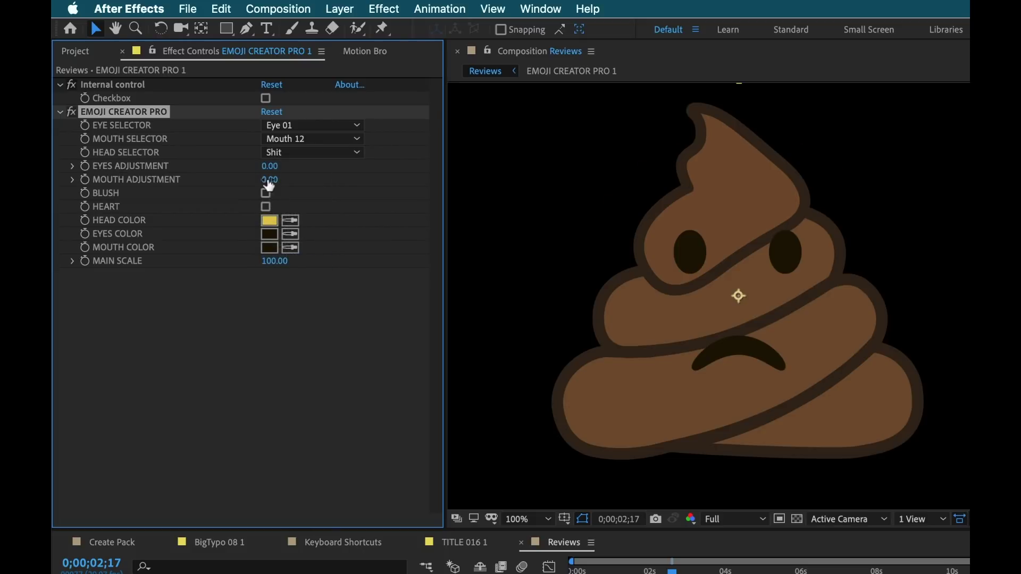
{"action": "left_click_drag", "start_coordinate": [270, 179], "coordinate": [307, 182]}
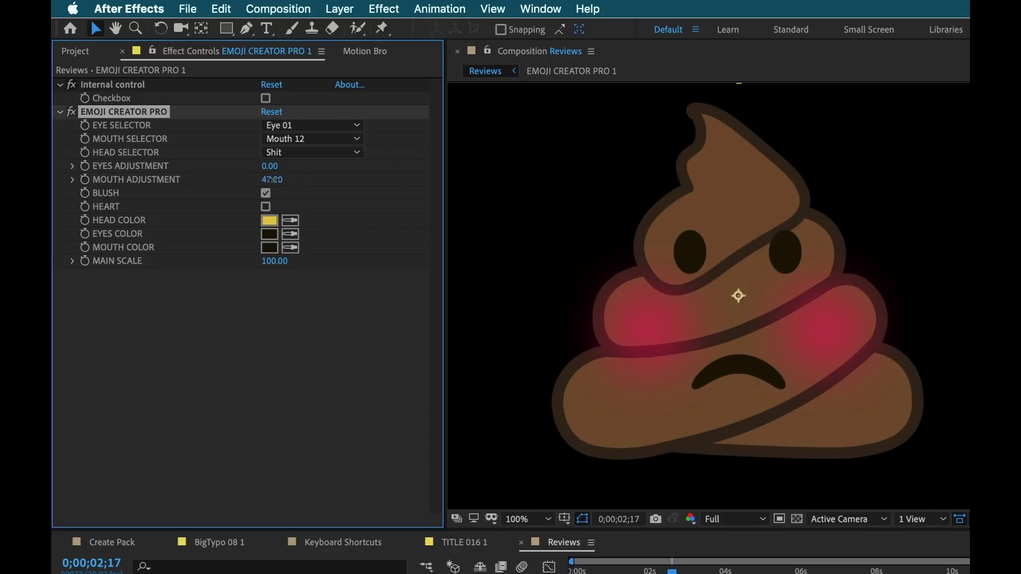
{"action": "left_click_drag", "start_coordinate": [272, 179], "coordinate": [272, 209]}
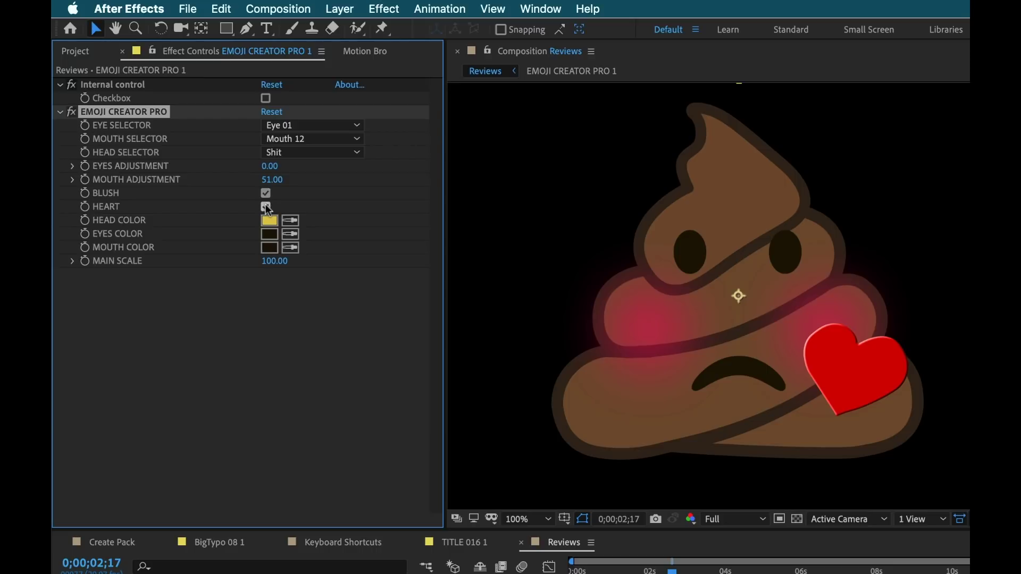
{"action": "left_click", "coordinate": [266, 207]}
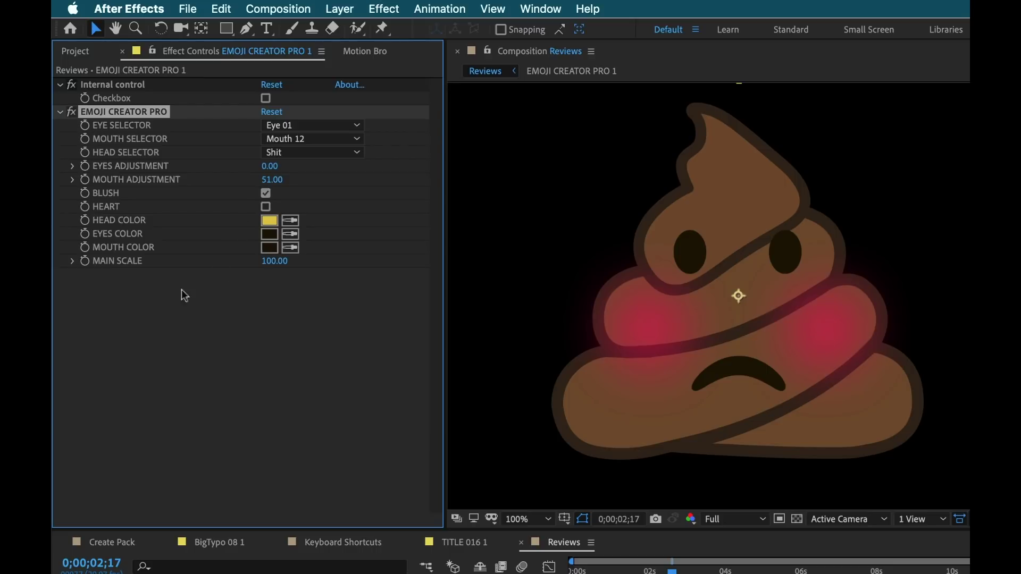
{"action": "left_click_drag", "start_coordinate": [276, 267], "coordinate": [270, 267]}
{"action": "left_click_drag", "start_coordinate": [645, 570], "coordinate": [619, 571]}
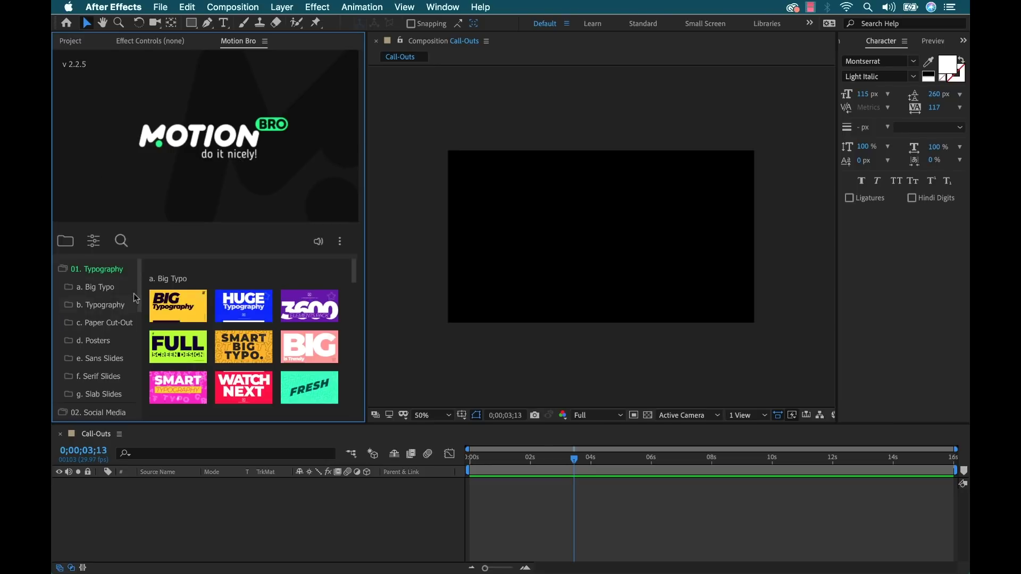
Step: Preview Motion Bro's Smart Call-Outs presets and apply the CREATE call-out to the Call-Outs comp
{"action": "left_click", "coordinate": [107, 271]}
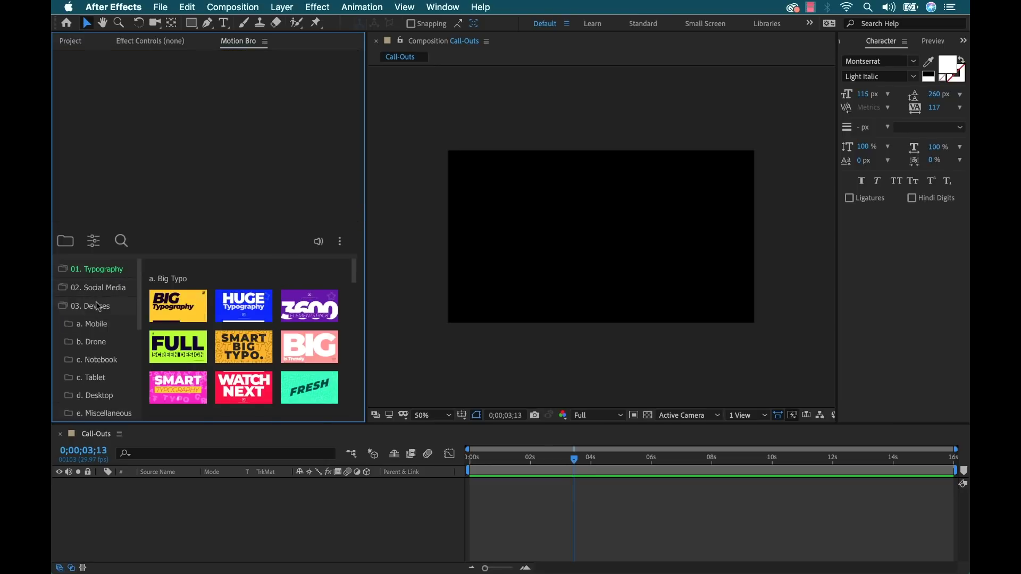
{"action": "left_click", "coordinate": [98, 306]}
{"action": "left_click", "coordinate": [97, 362]}
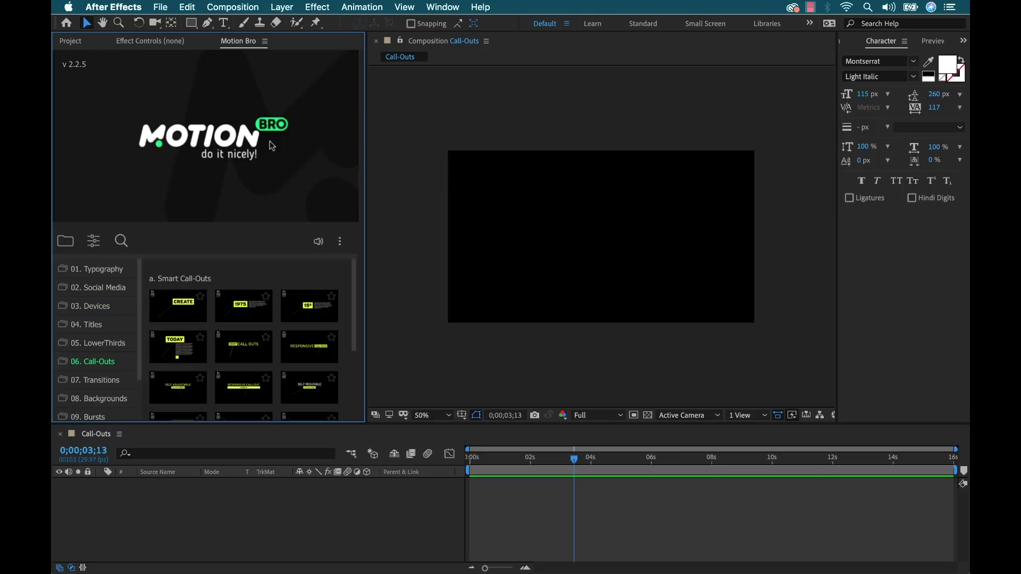
{"action": "key", "text": "grave"}
{"action": "mouse_move", "coordinate": [208, 321]}
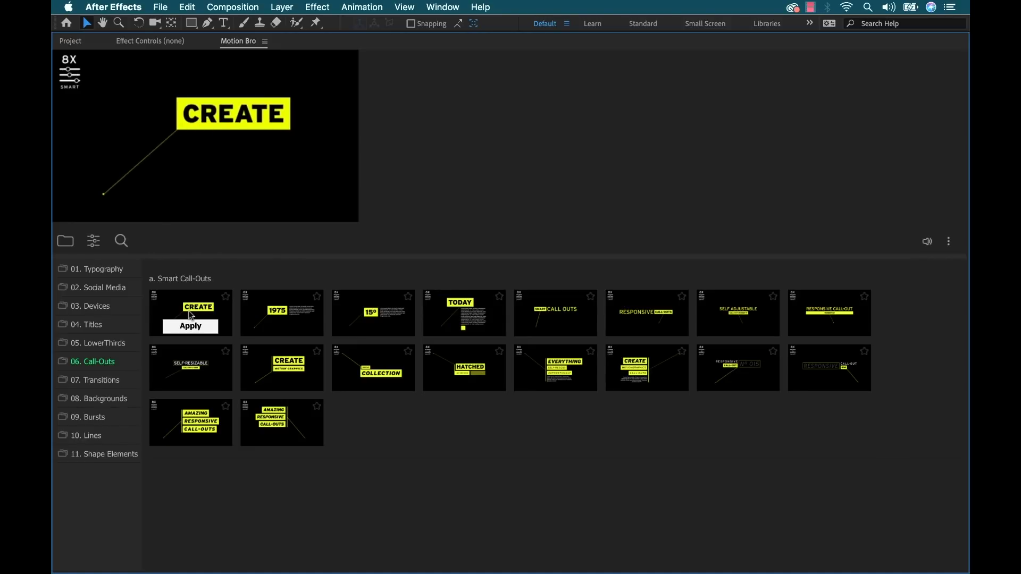
{"action": "key", "text": "grave"}
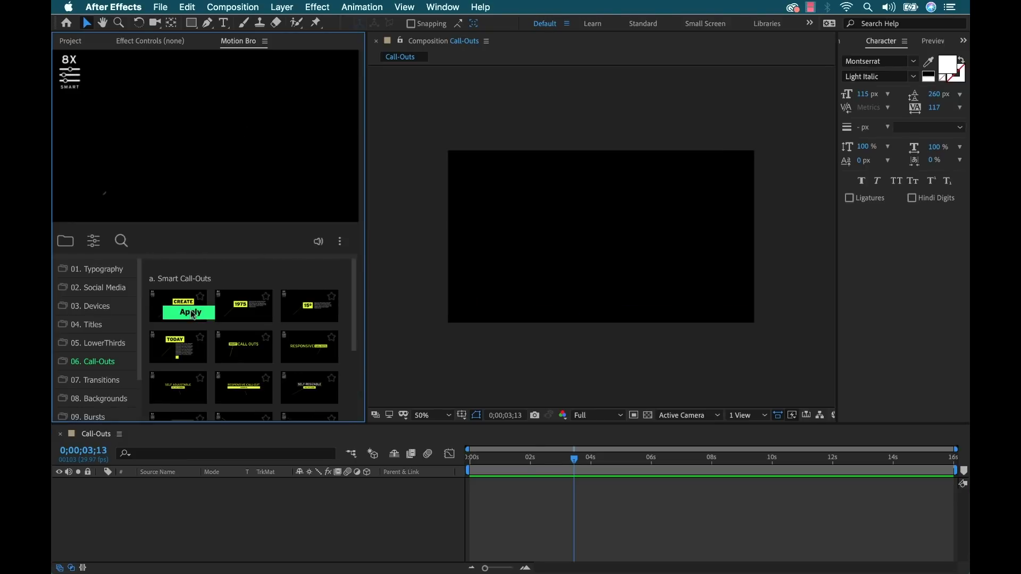
{"action": "left_click", "coordinate": [190, 313]}
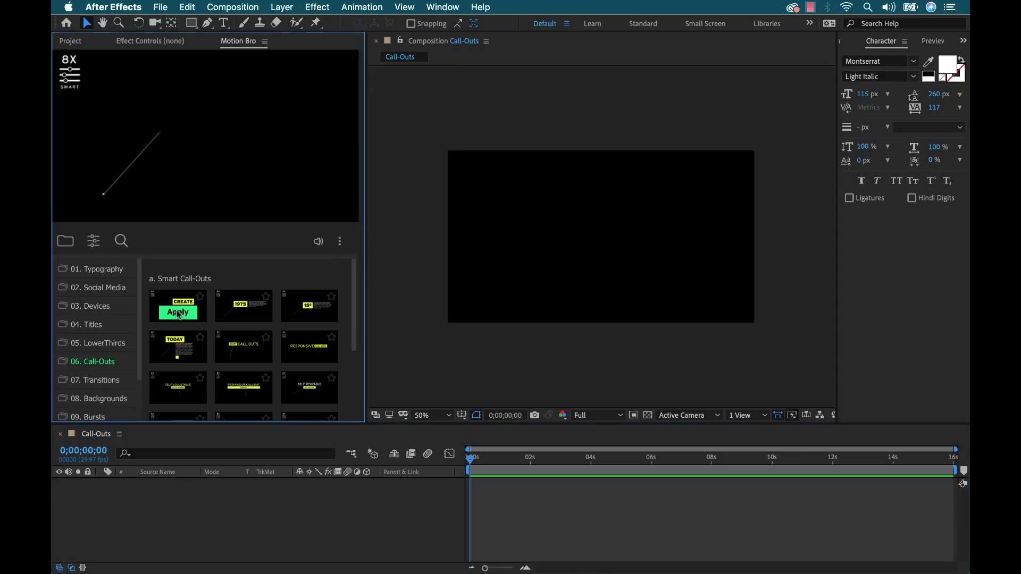
{"action": "left_click", "coordinate": [493, 513]}
Step: Move the playhead to 0;00;03;16 and show the CallOut 001 1 layer's Effect Controls
{"action": "left_click_drag", "start_coordinate": [481, 458], "coordinate": [578, 461]}
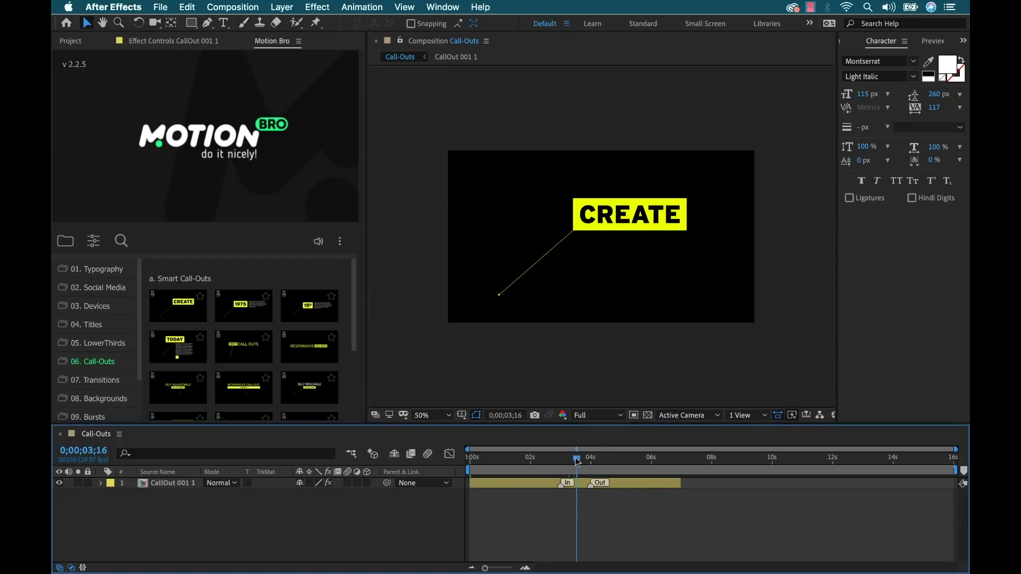
{"action": "left_click", "coordinate": [181, 484]}
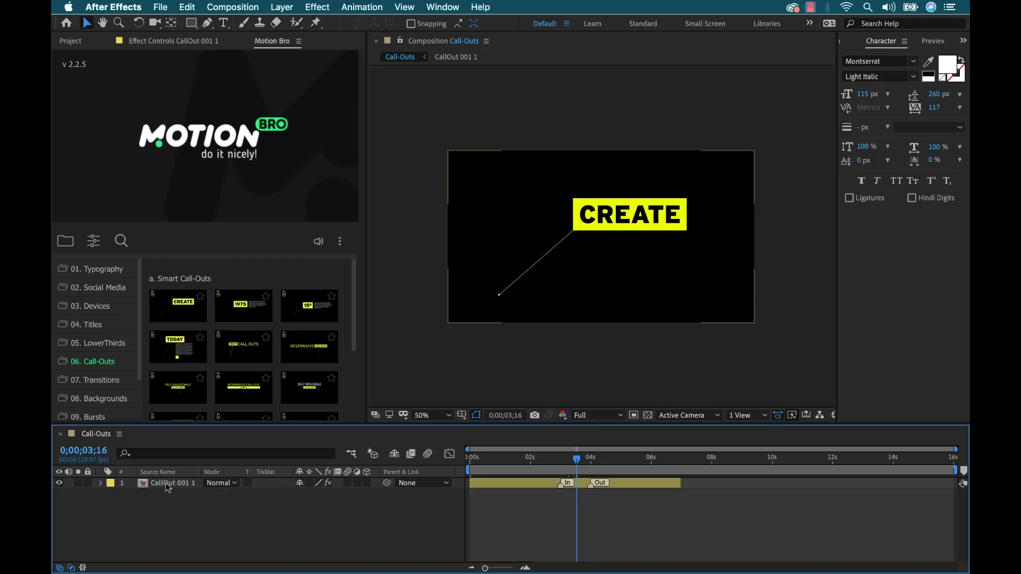
{"action": "left_click", "coordinate": [168, 43]}
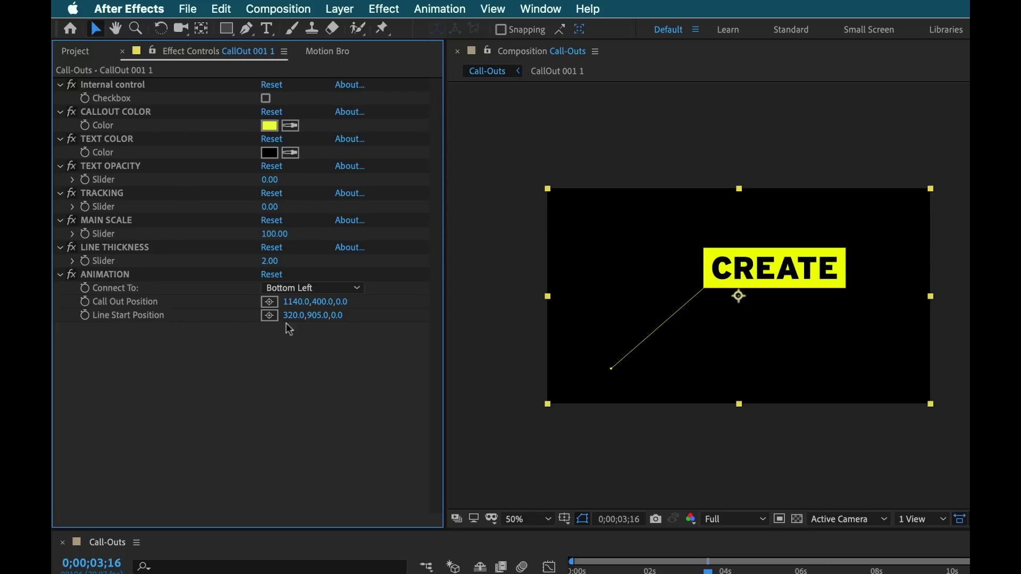
Step: Set the call-out to scale 75, box at 1267,753, line start 254,254, connecting Top Left
{"action": "left_click_drag", "start_coordinate": [300, 308], "coordinate": [404, 305]}
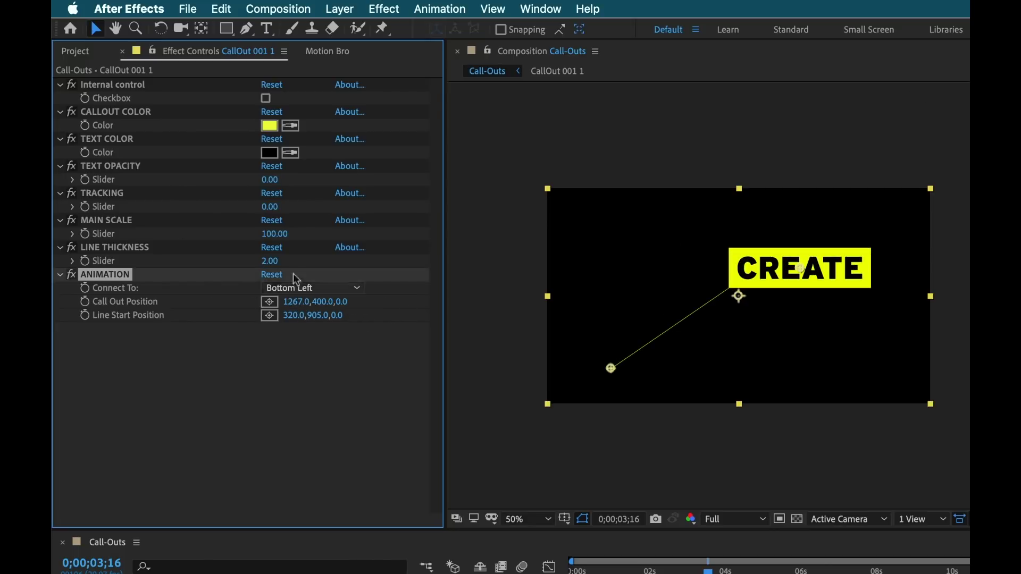
{"action": "left_click_drag", "start_coordinate": [267, 234], "coordinate": [249, 235]}
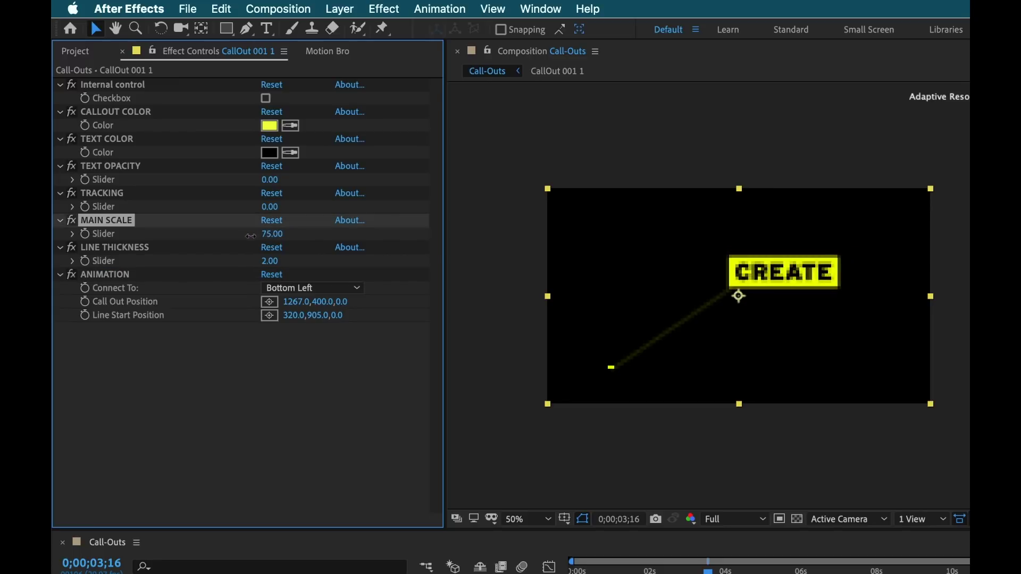
{"action": "left_click_drag", "start_coordinate": [321, 302], "coordinate": [445, 348]}
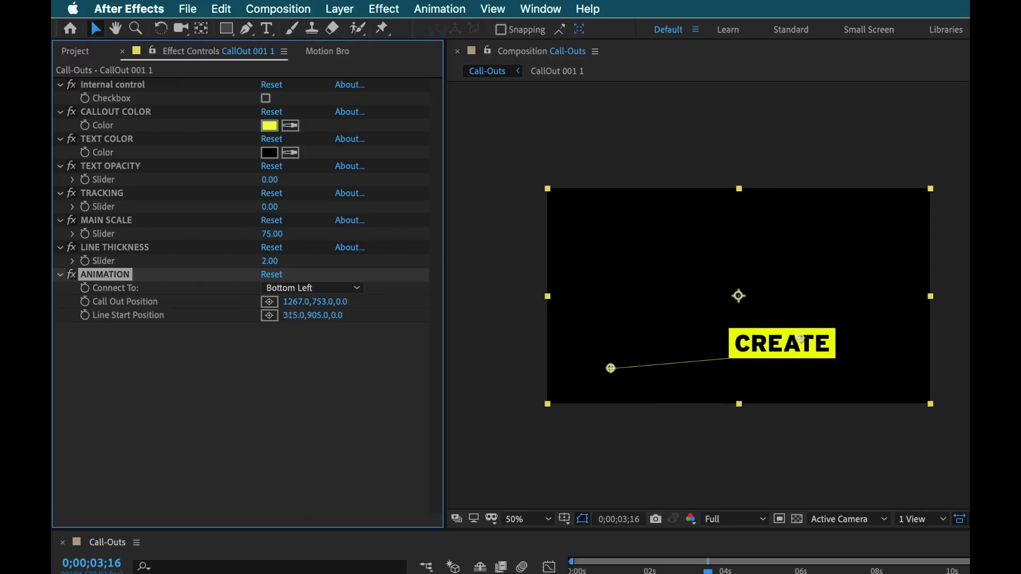
{"action": "left_click_drag", "start_coordinate": [292, 316], "coordinate": [250, 319]}
{"action": "mouse_move", "coordinate": [314, 316]}
{"action": "left_mouse_down"}
{"action": "mouse_move", "coordinate": [285, 321]}
{"action": "mouse_move", "coordinate": [319, 309]}
{"action": "left_mouse_up"}
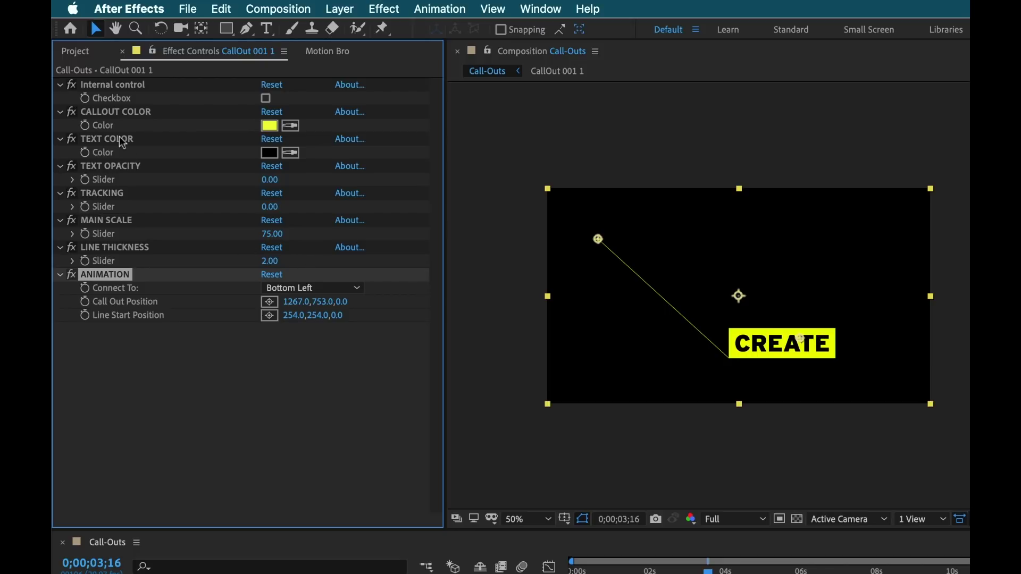
{"action": "left_click", "coordinate": [349, 288]}
{"action": "left_click", "coordinate": [309, 334]}
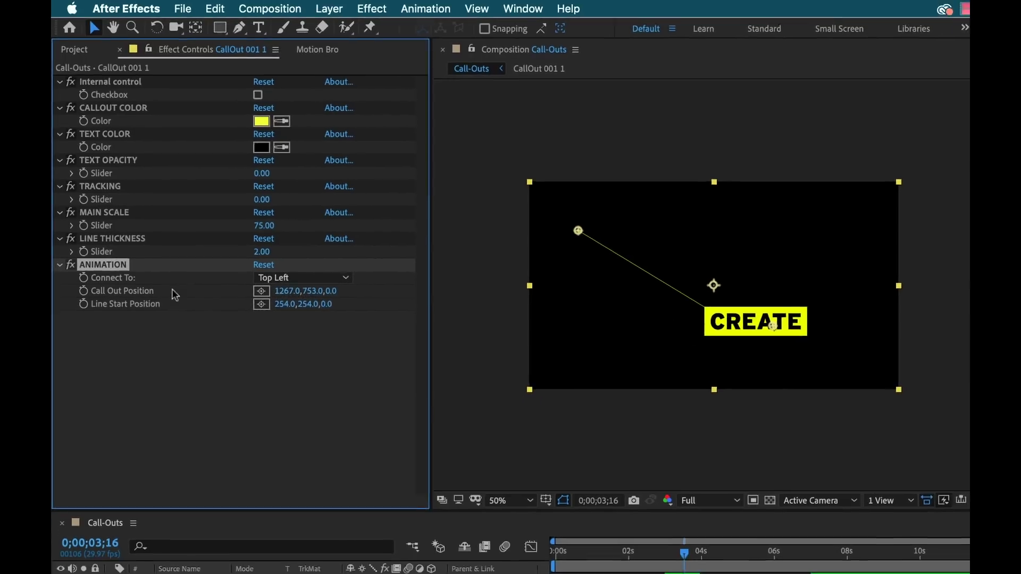
Step: Change the TITLE 01 text inside the CallOut 001 1 precomp to 'MOTION BRO PANEL'
{"action": "double_click", "coordinate": [142, 482]}
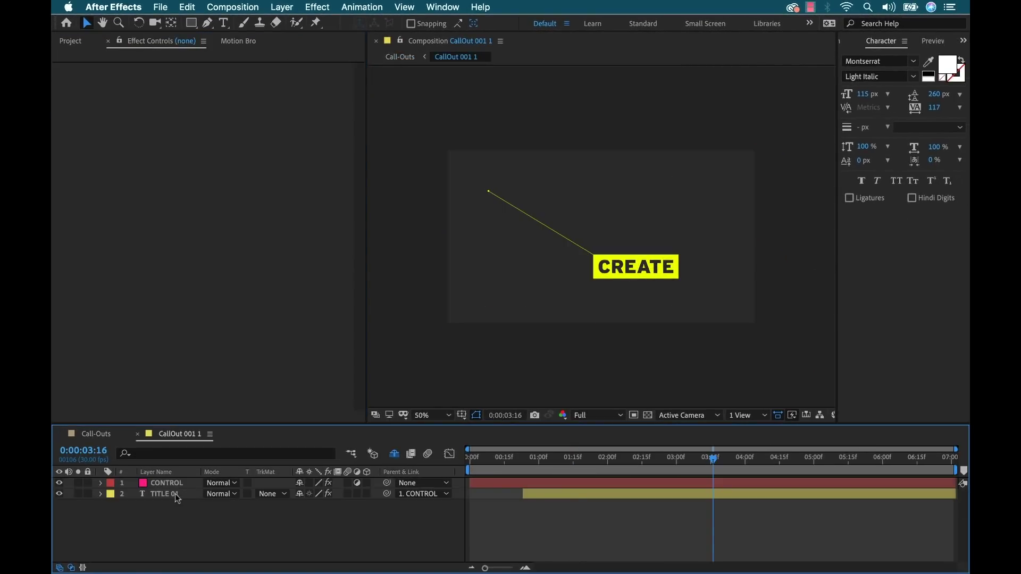
{"action": "double_click", "coordinate": [172, 492]}
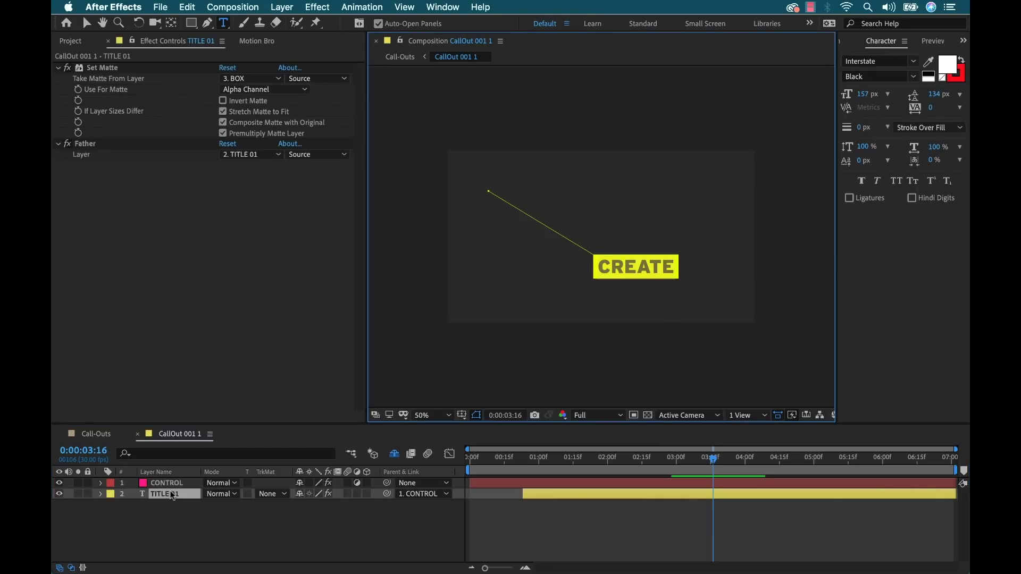
{"action": "type", "text": "MOTION"}
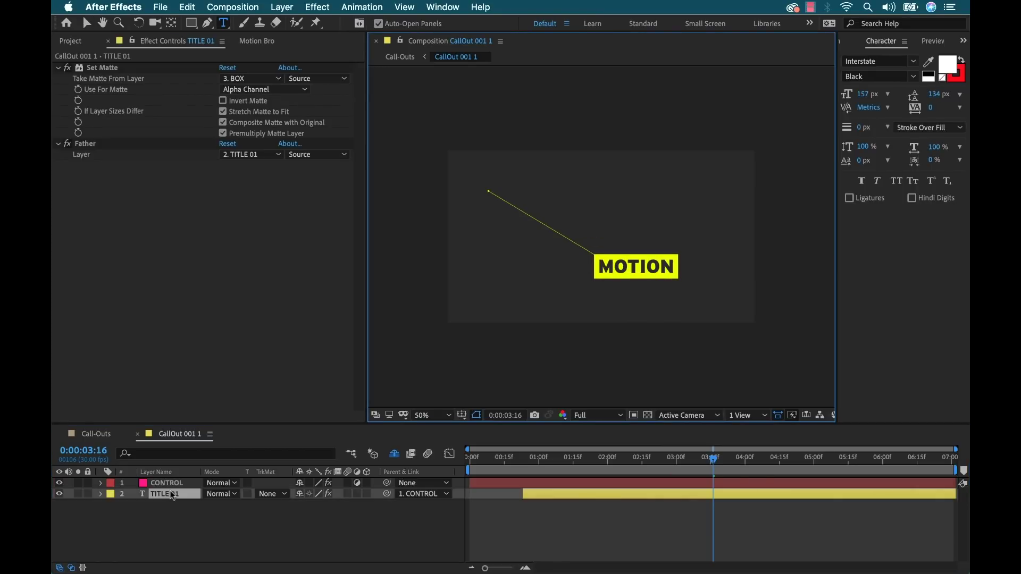
{"action": "type", "text": " BRO"}
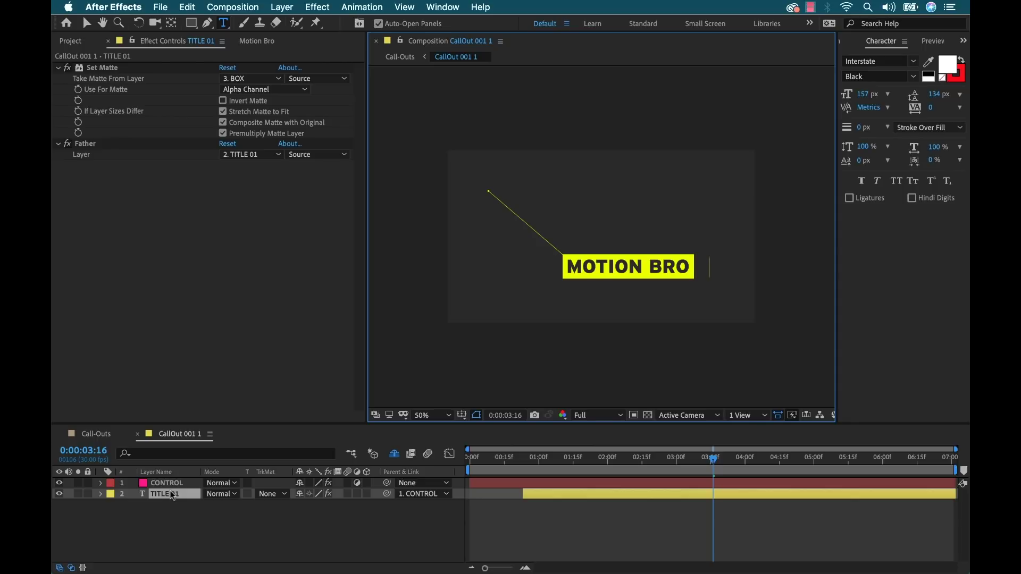
{"action": "type", "text": " PANEL"}
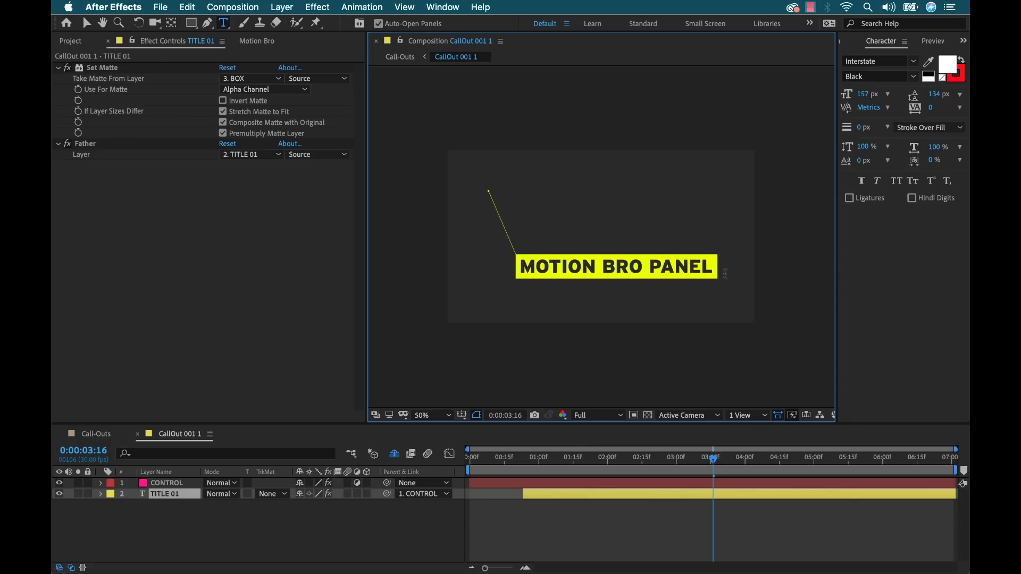
{"action": "left_click", "coordinate": [223, 527]}
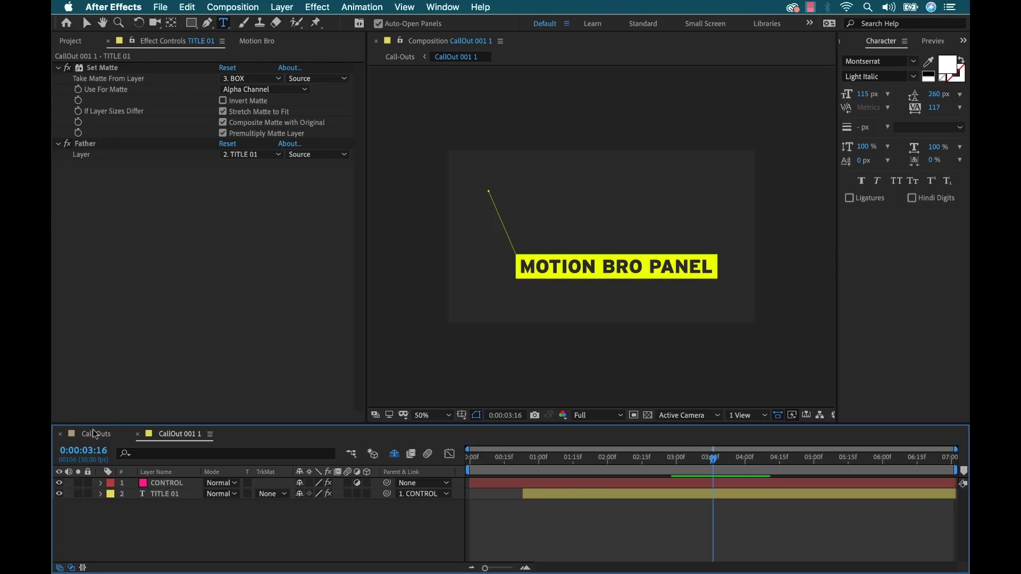